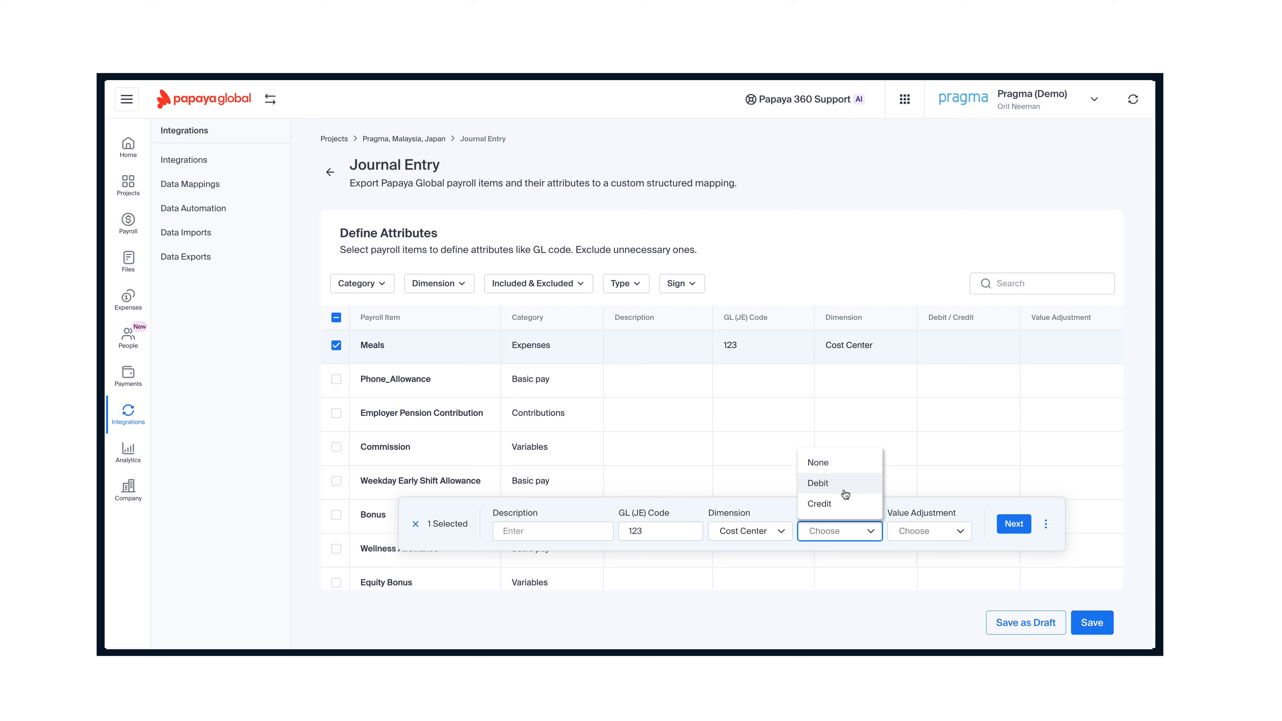
# Set the Meals payroll item to Credit with an Invert value adjustment and the description Voucher, and advance to Phone_Allowance.
pyautogui.click(843, 505)
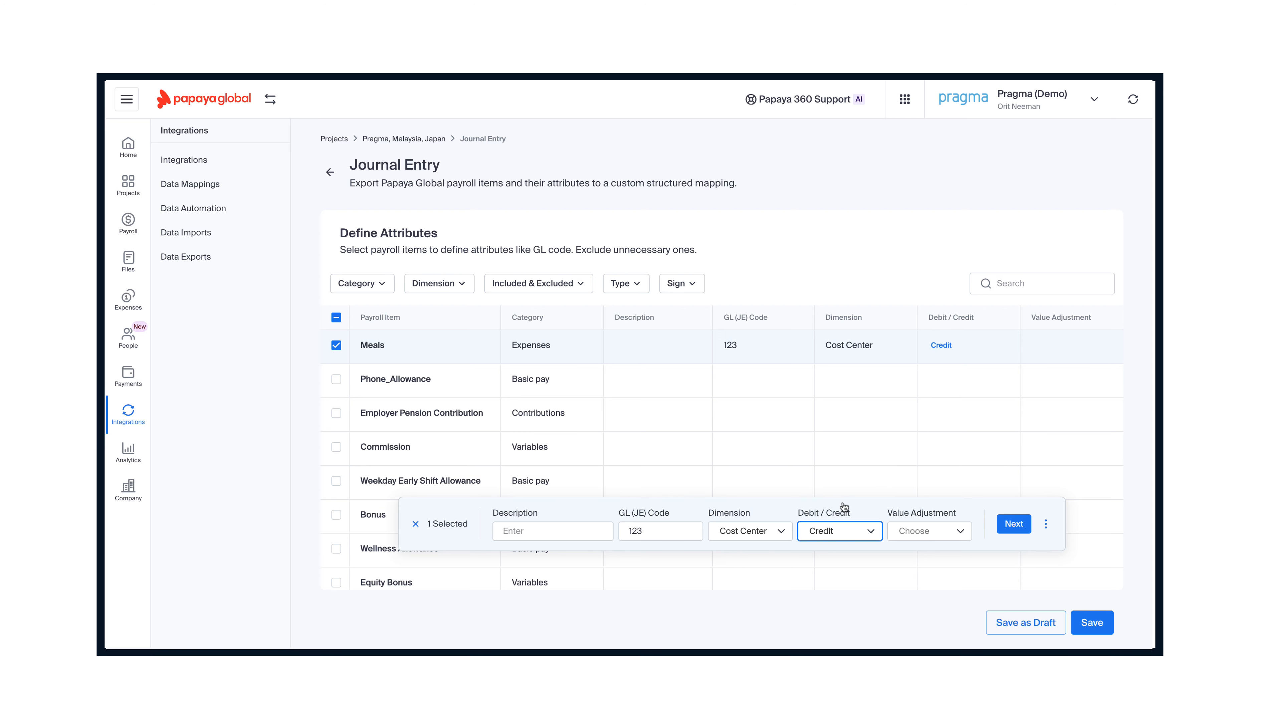
pyautogui.click(946, 533)
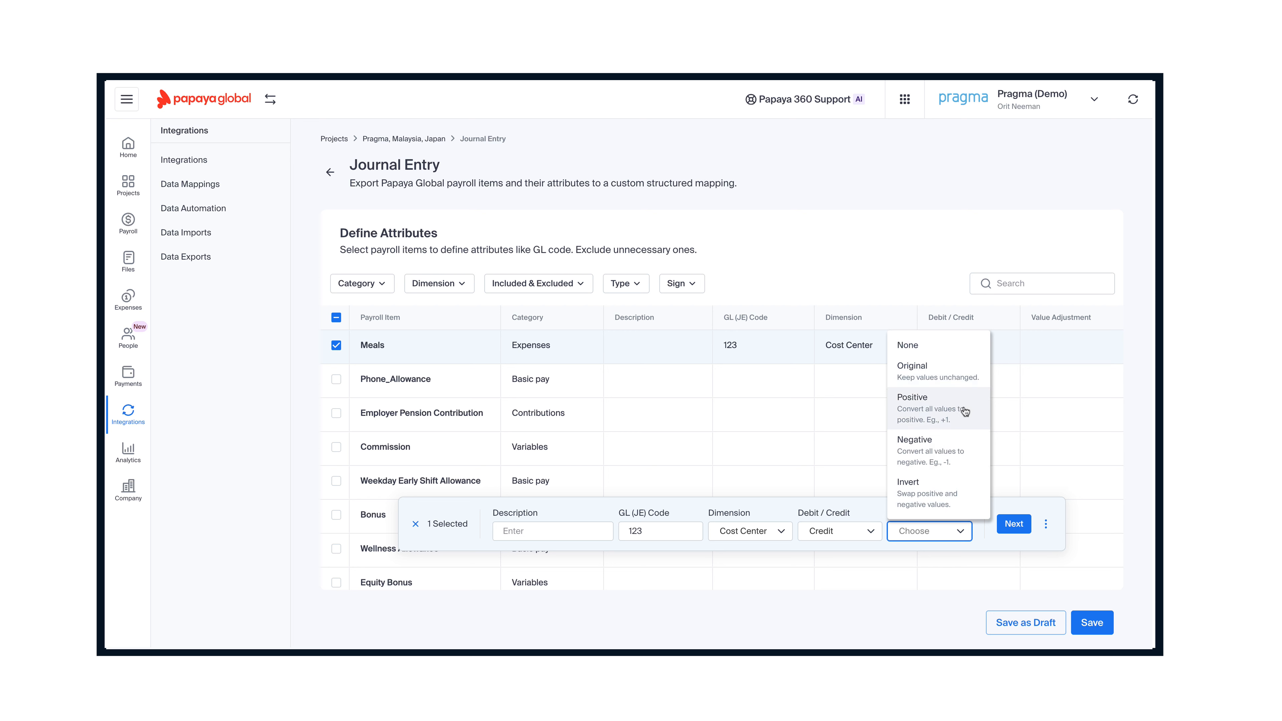
pyautogui.click(957, 492)
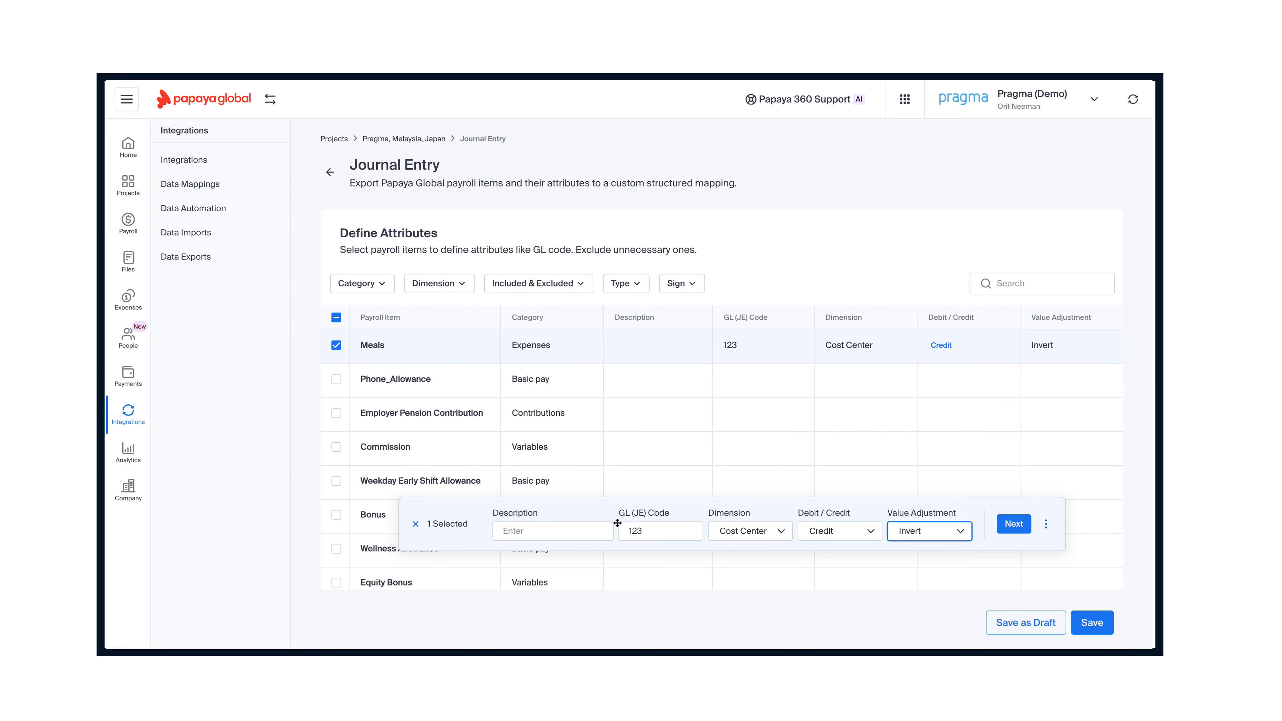
pyautogui.click(582, 532)
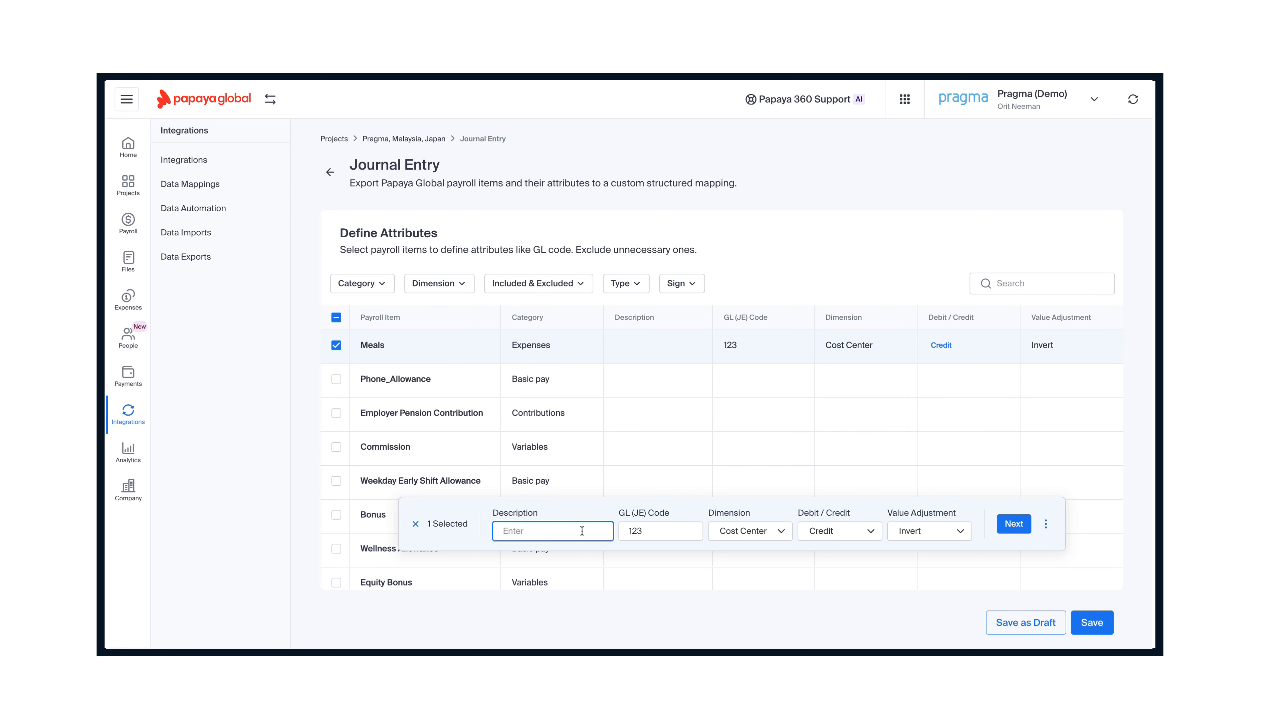
pyautogui.write('Voucher')
pyautogui.click(1045, 525)
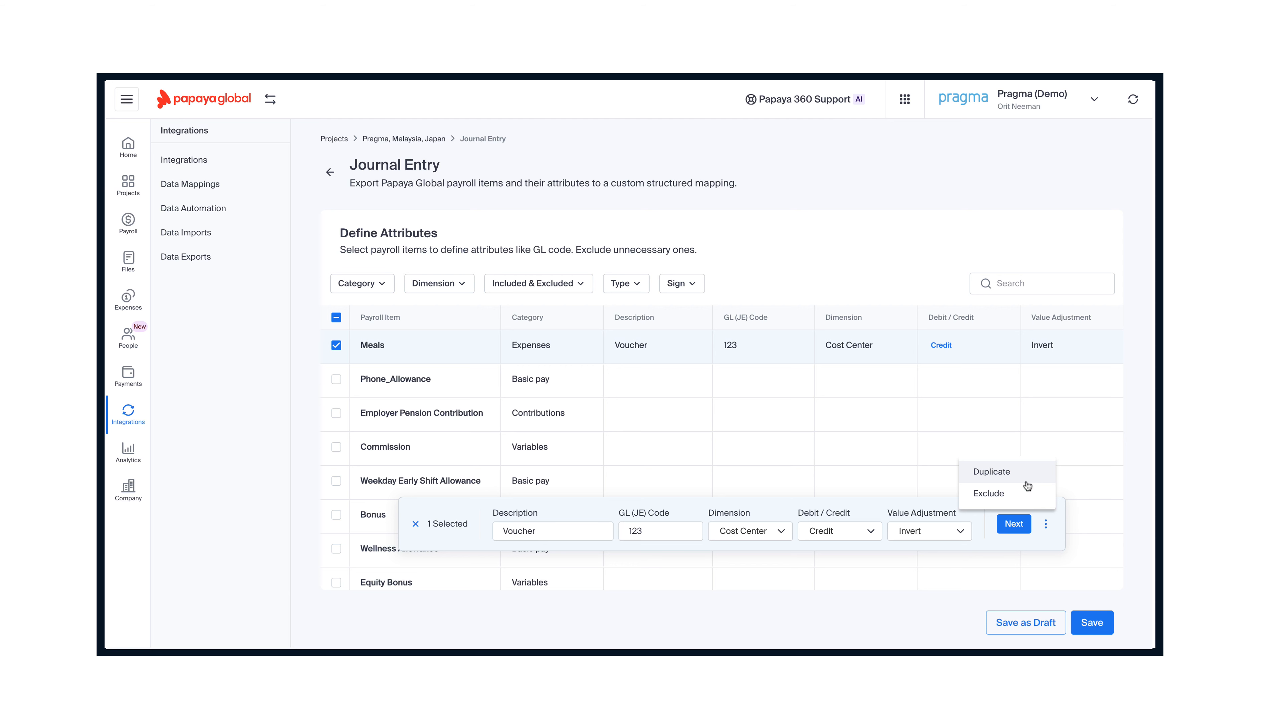
pyautogui.click(1029, 499)
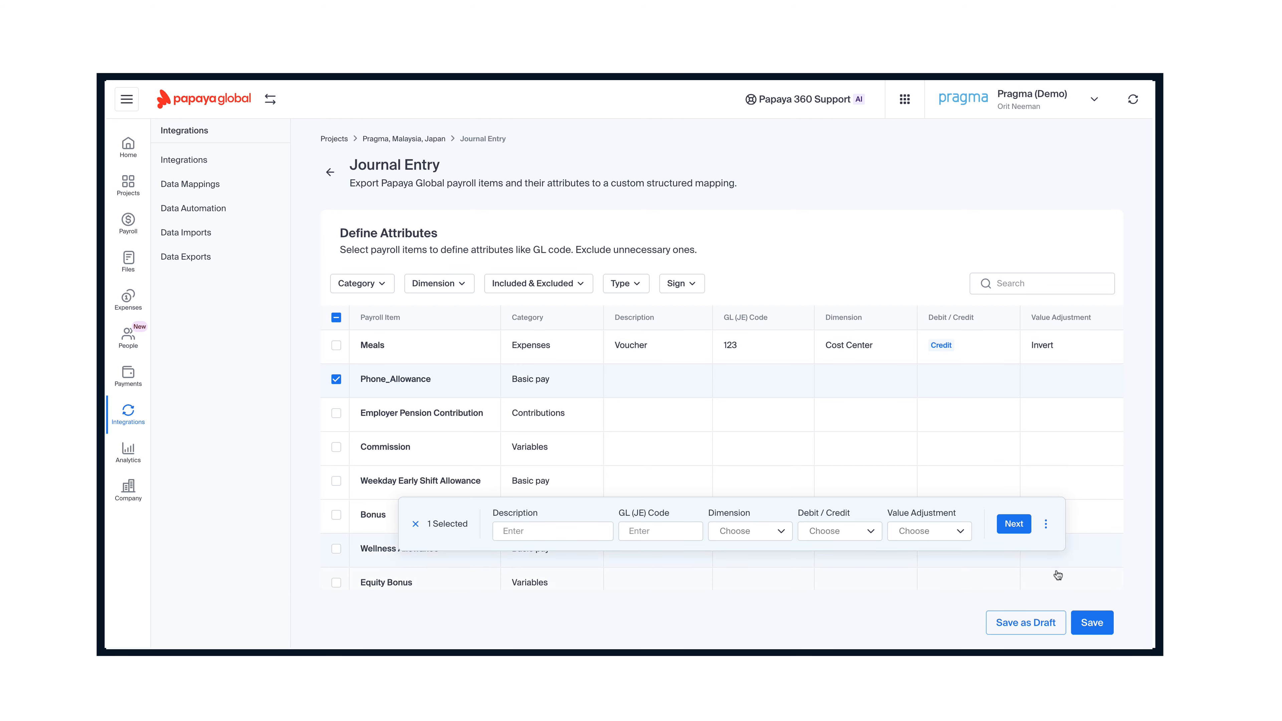
# Return to the export mapping and assign it to the United States and Spain projects.
pyautogui.click(330, 172)
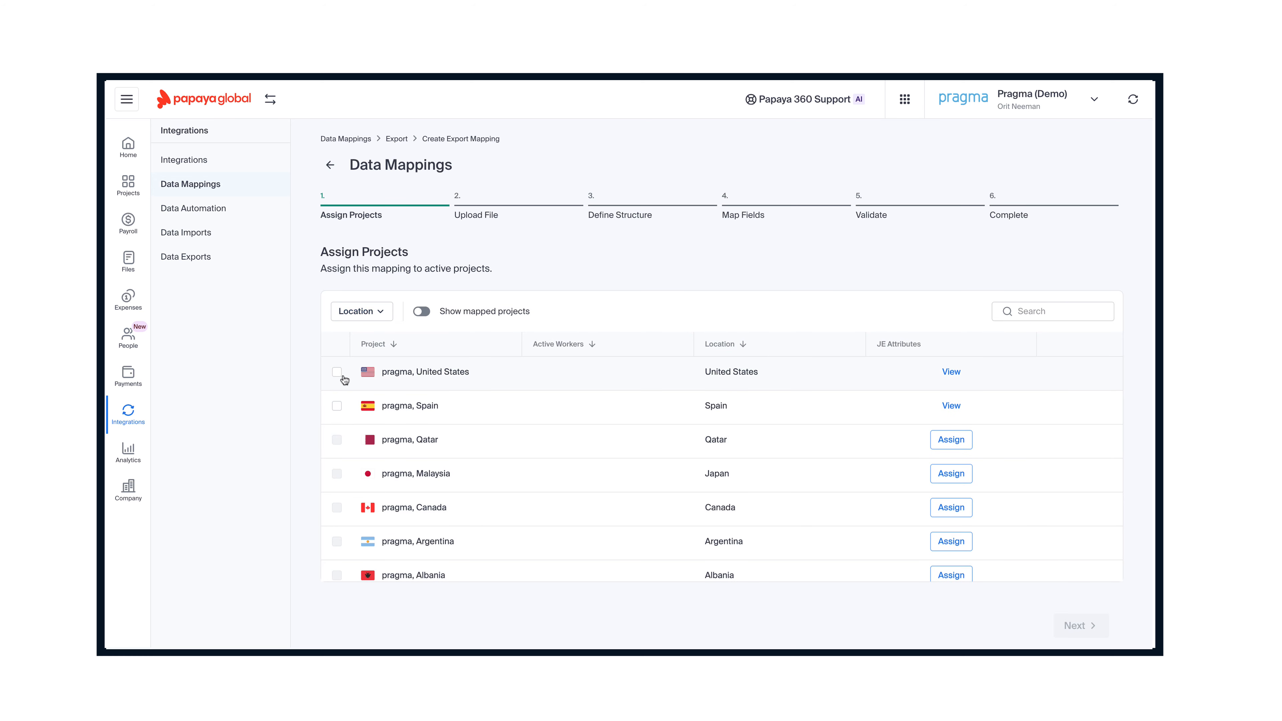
pyautogui.click(338, 373)
pyautogui.click(337, 407)
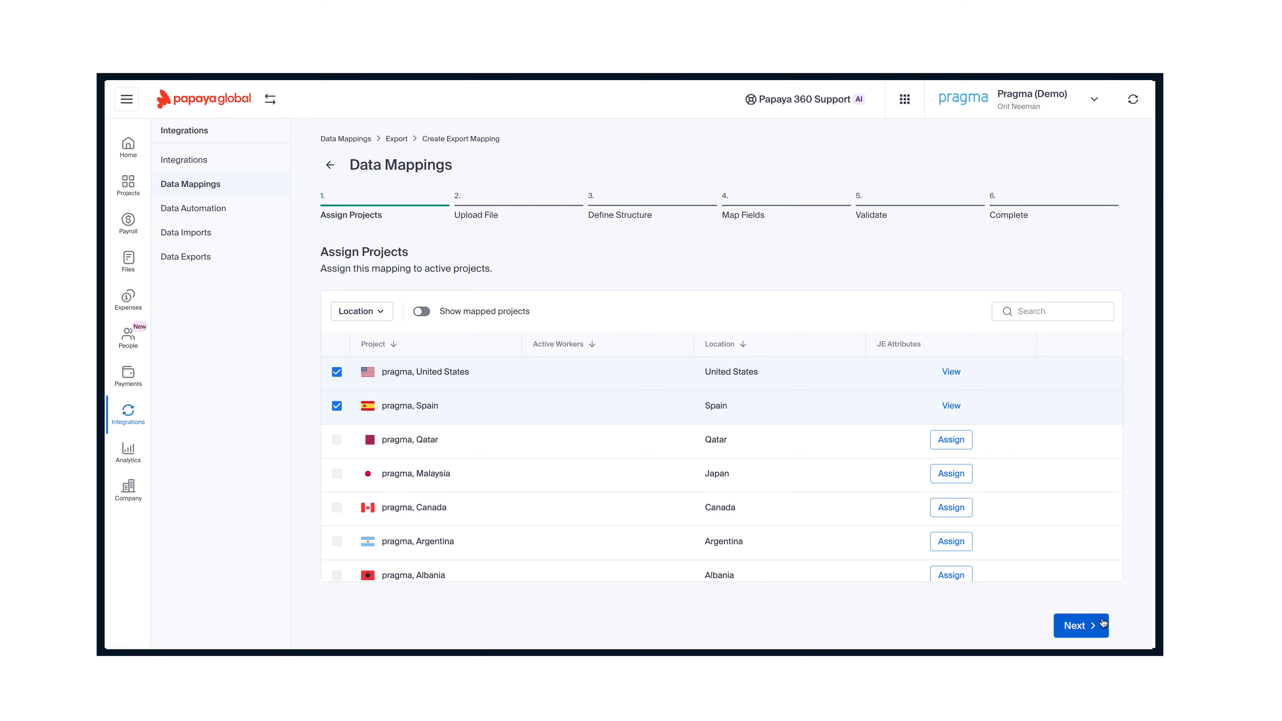
pyautogui.click(1092, 626)
# Name the mapping JE, upload the file JE.xlsx, and continue to defining the structure.
pyautogui.click(430, 350)
pyautogui.write('JE')
pyautogui.click(400, 430)
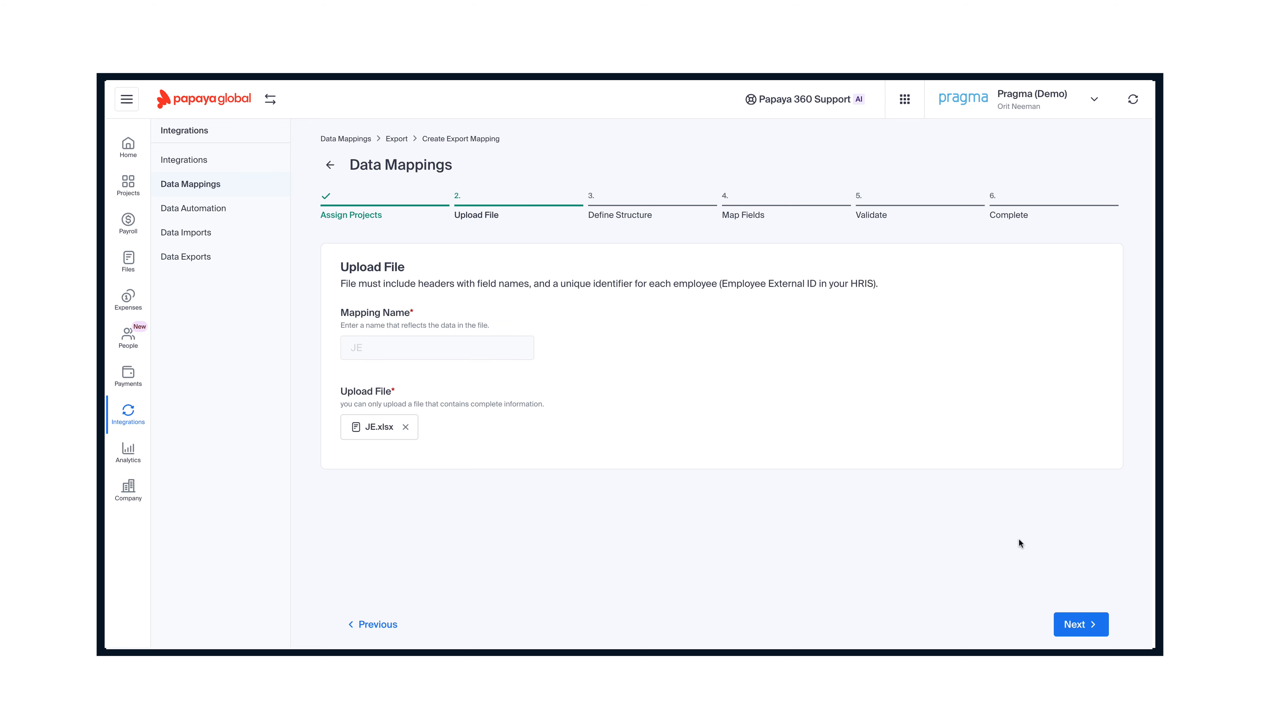
pyautogui.click(1089, 625)
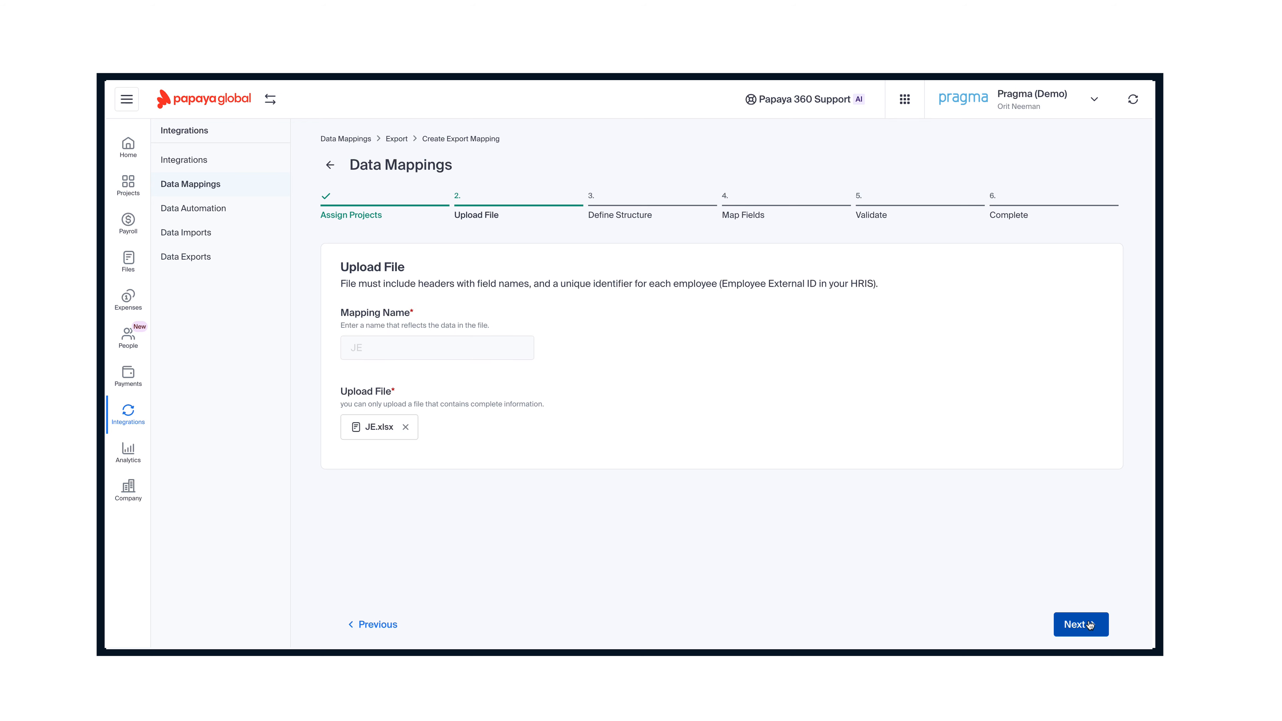
# Set the file header to row 1 and the first row of data to row 2.
pyautogui.scroll(-3, 965, 345)
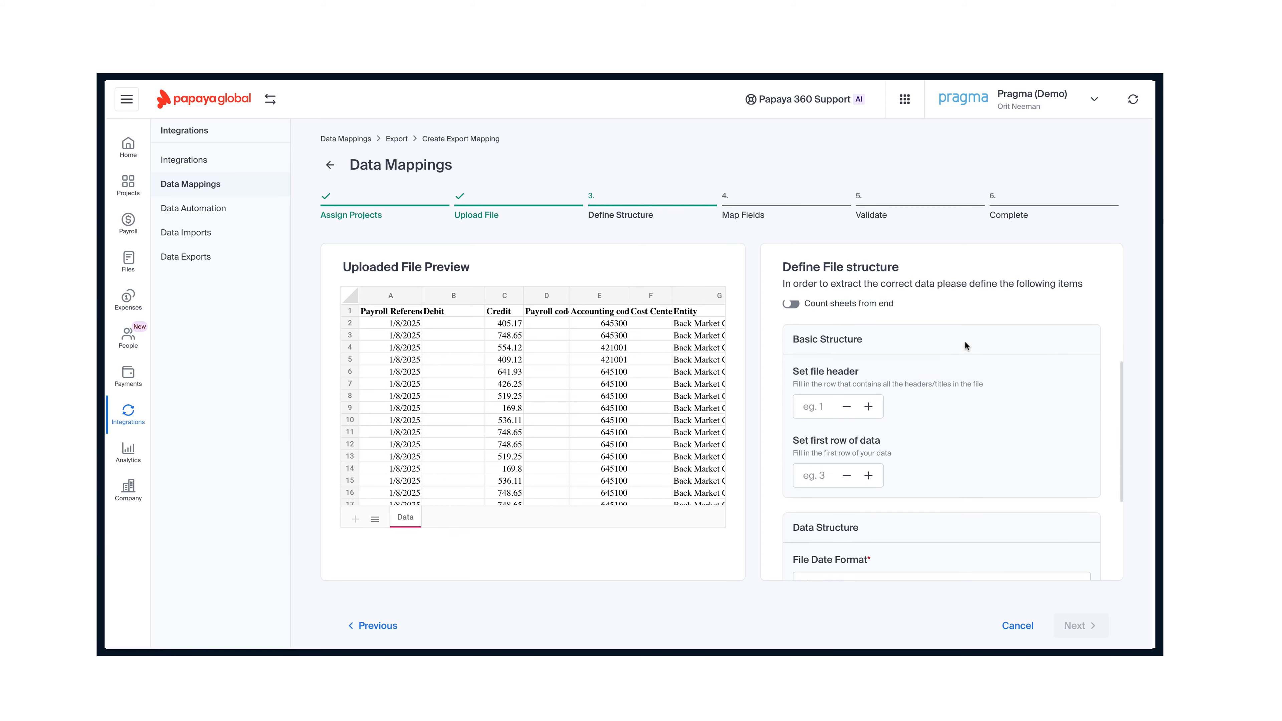
pyautogui.click(869, 403)
pyautogui.scroll(3, 871, 404)
pyautogui.scroll(-4, 878, 445)
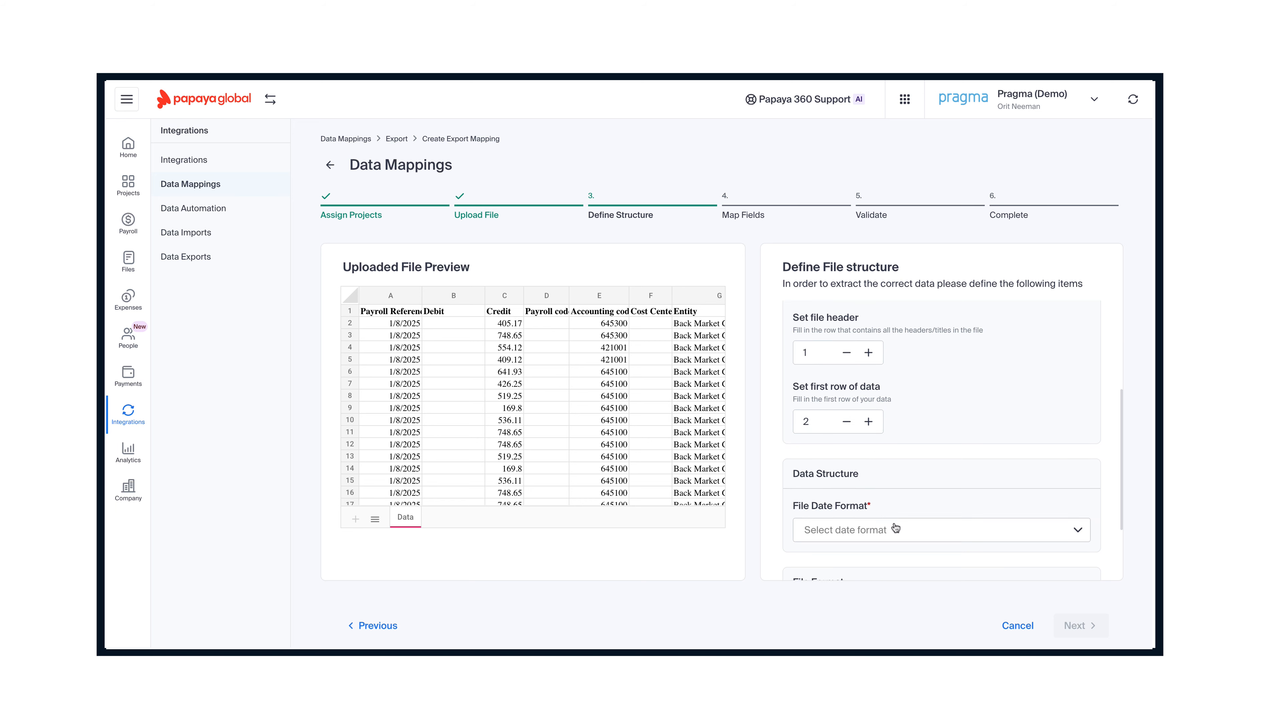
# Set the file date format to dd/MM/yyyy, keep XLSX as the file format, and continue to field mapping.
pyautogui.click(895, 528)
pyautogui.click(868, 565)
pyautogui.scroll(-2, 911, 464)
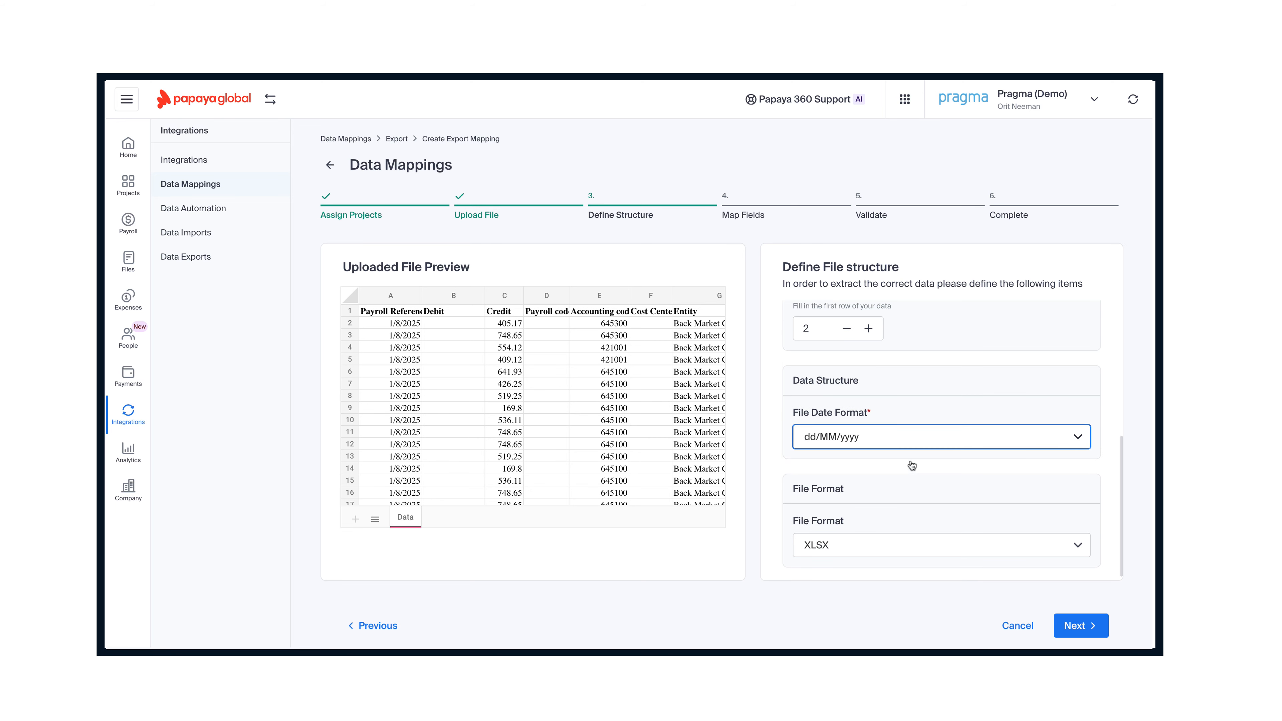
pyautogui.click(961, 545)
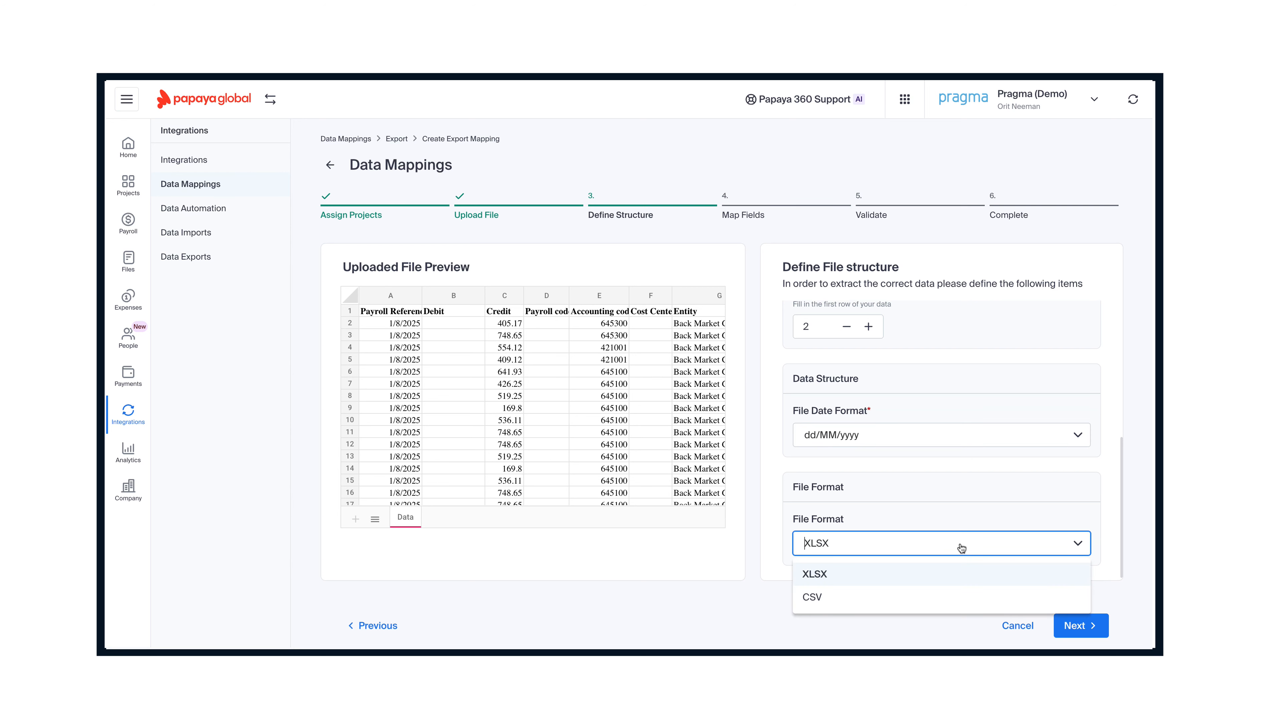
pyautogui.click(961, 548)
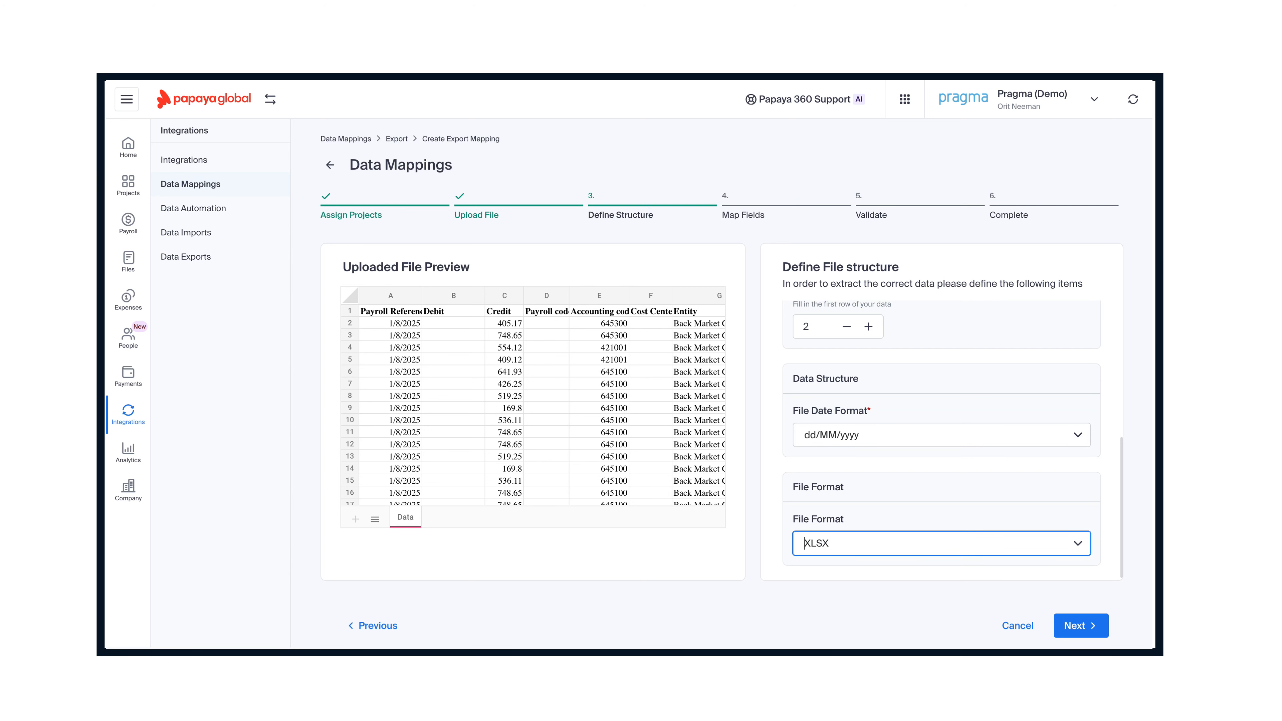
pyautogui.click(1095, 626)
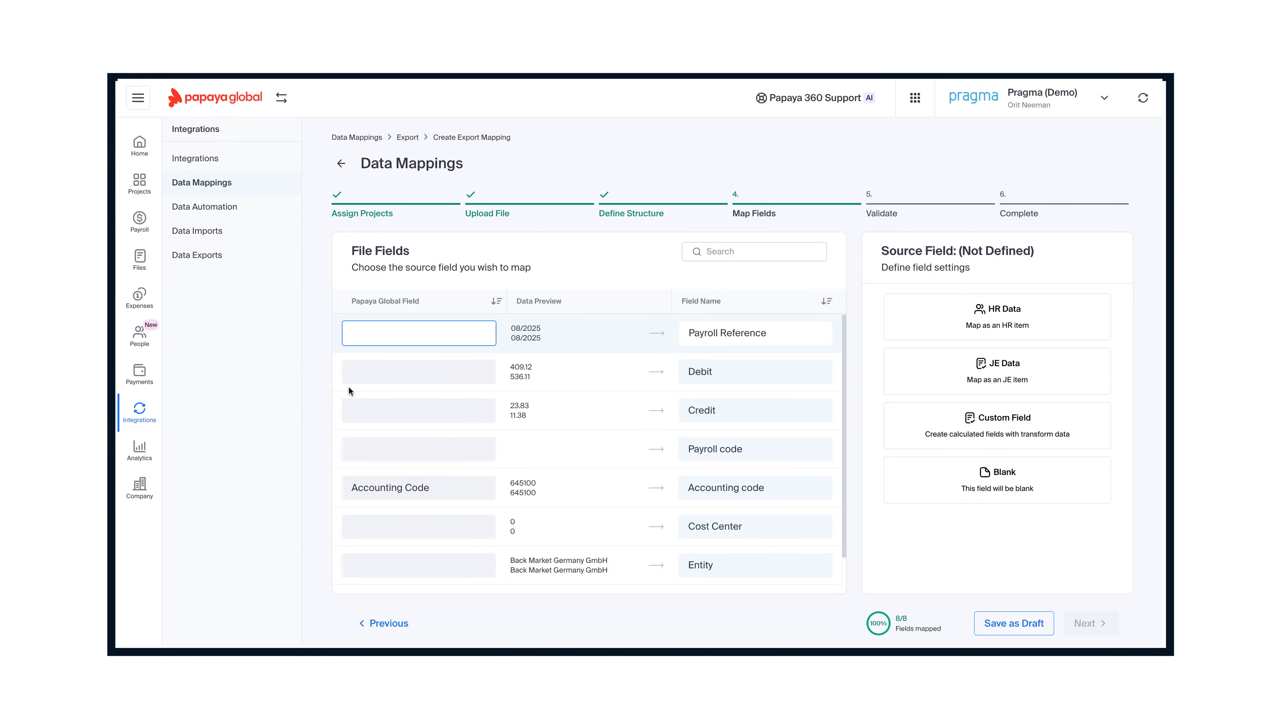
# Map the Debit field to the JE data item Debit Amount.
pyautogui.click(403, 370)
pyautogui.click(1006, 368)
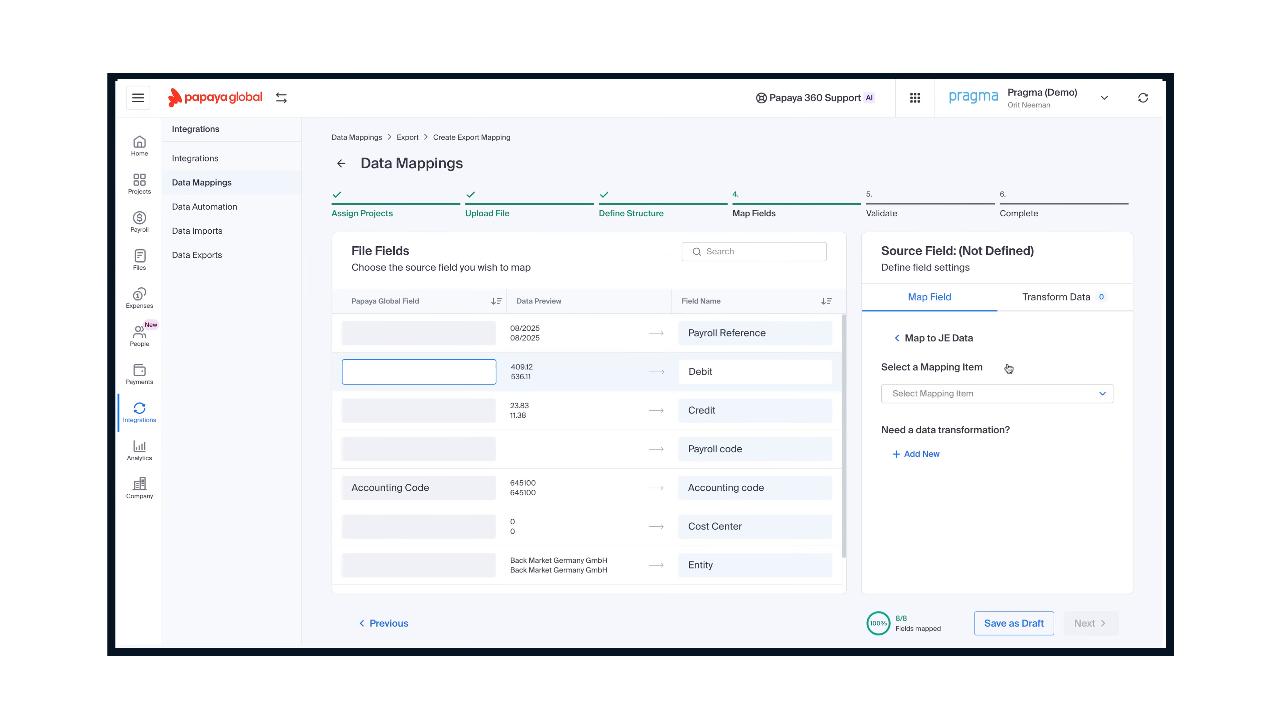
pyautogui.click(1002, 401)
pyautogui.scroll(-5, 972, 492)
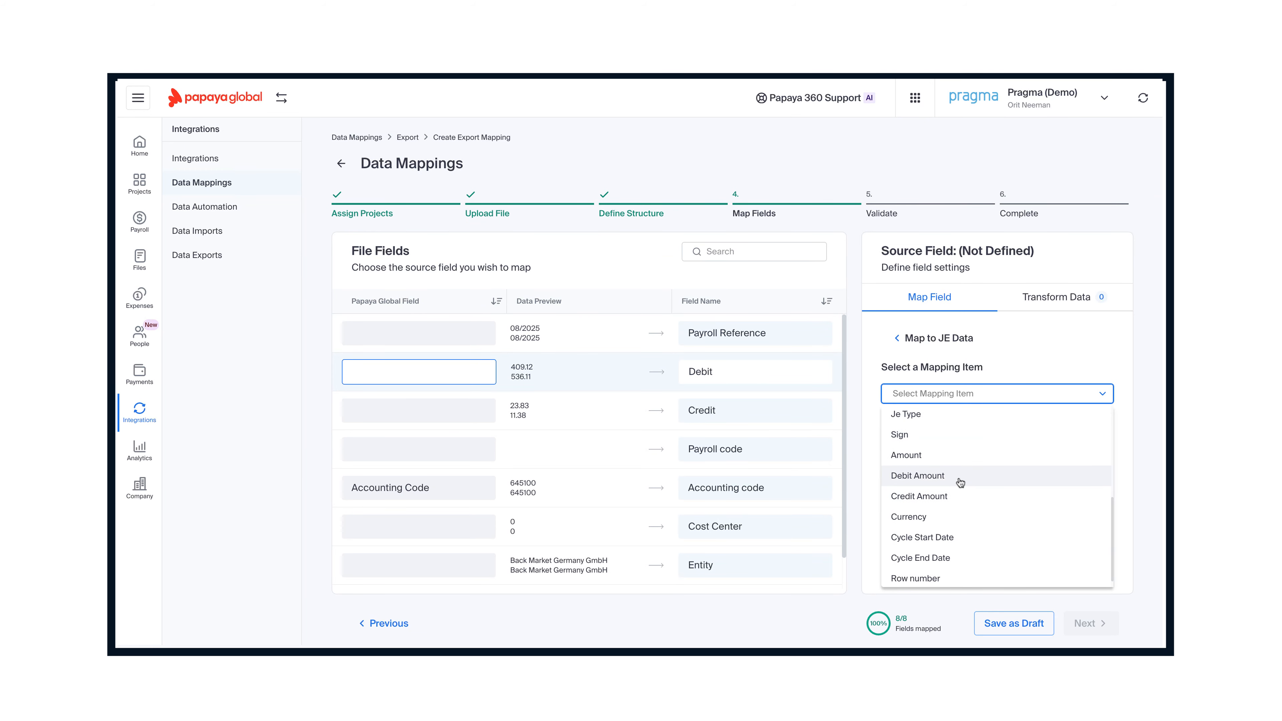
pyautogui.click(959, 482)
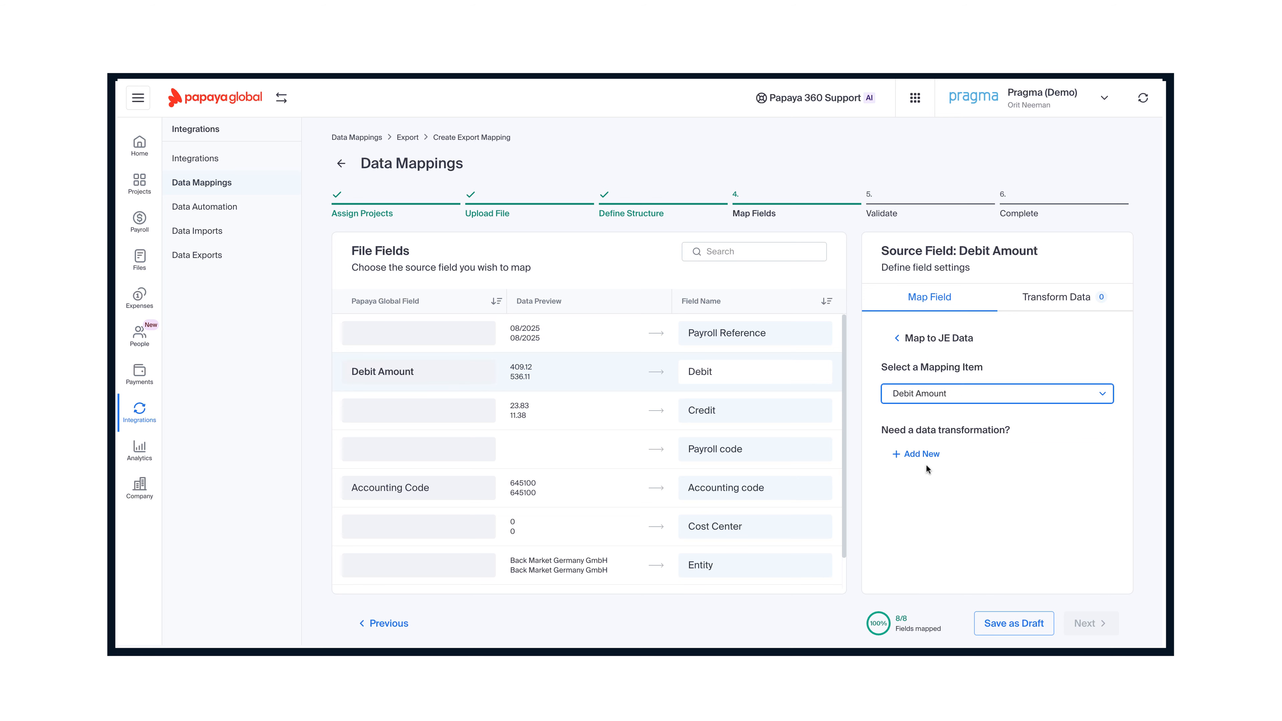
# Map the Cost Center field to the HR data item Cost Center Code.
pyautogui.click(487, 530)
pyautogui.click(939, 327)
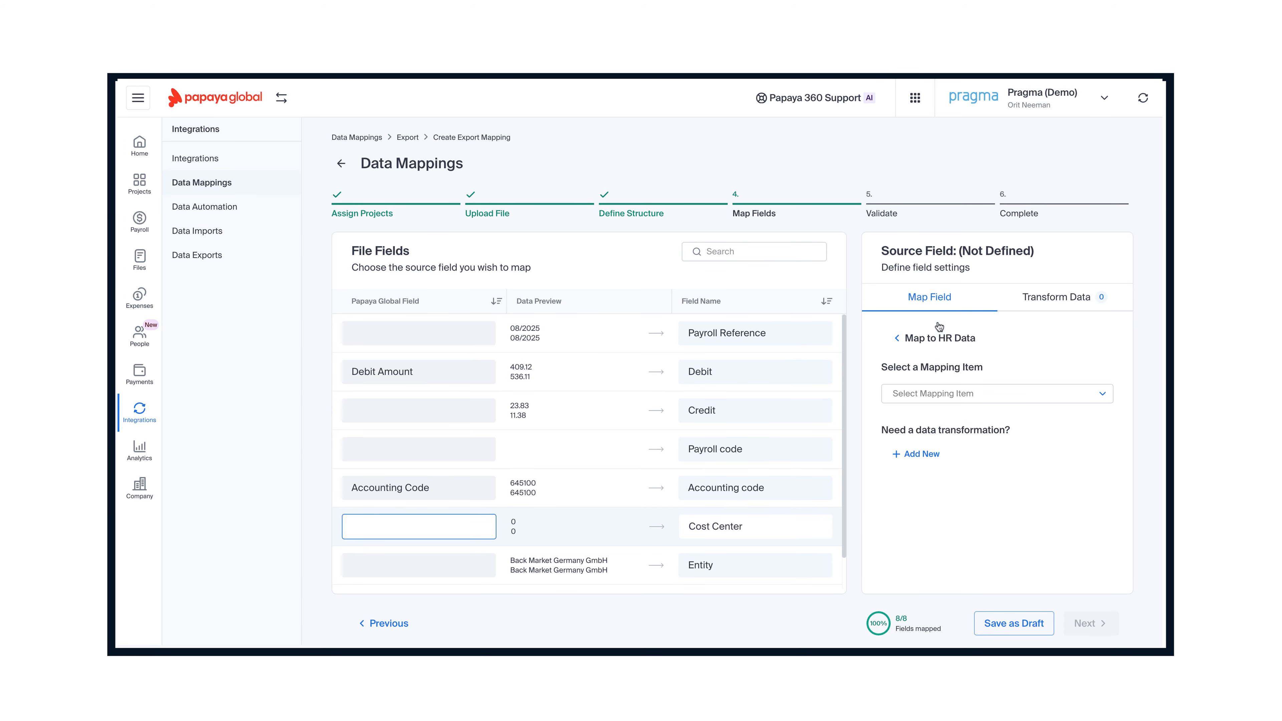
pyautogui.click(952, 393)
pyautogui.write('cost')
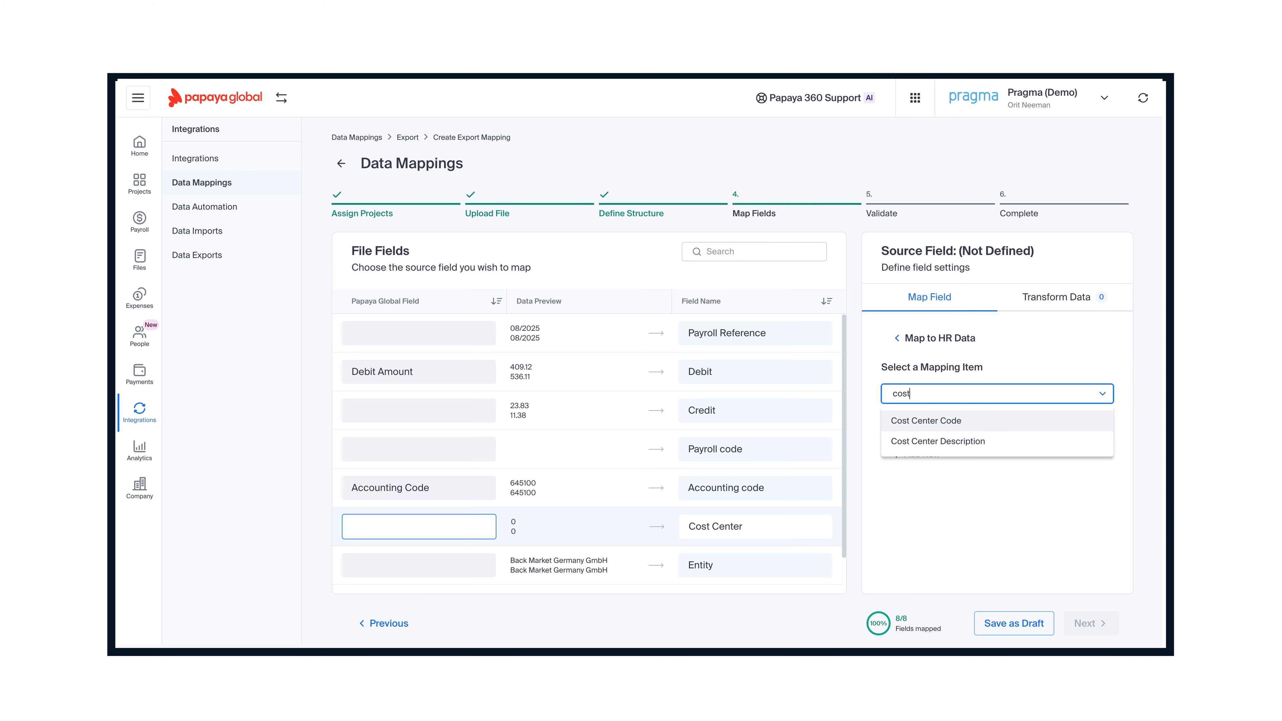
pyautogui.click(990, 423)
# Map the Entity field to a custom field and add a Set Value transformation to it.
pyautogui.scroll(-1, 712, 503)
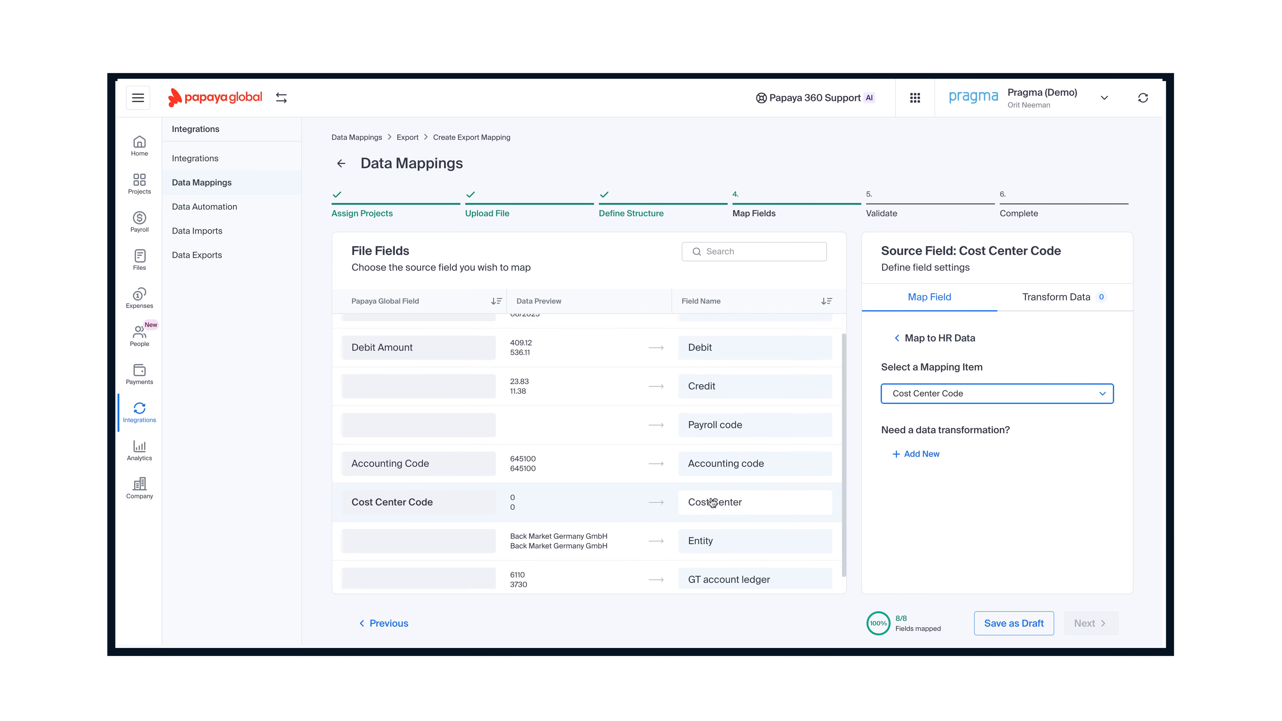
pyautogui.click(724, 530)
pyautogui.click(982, 426)
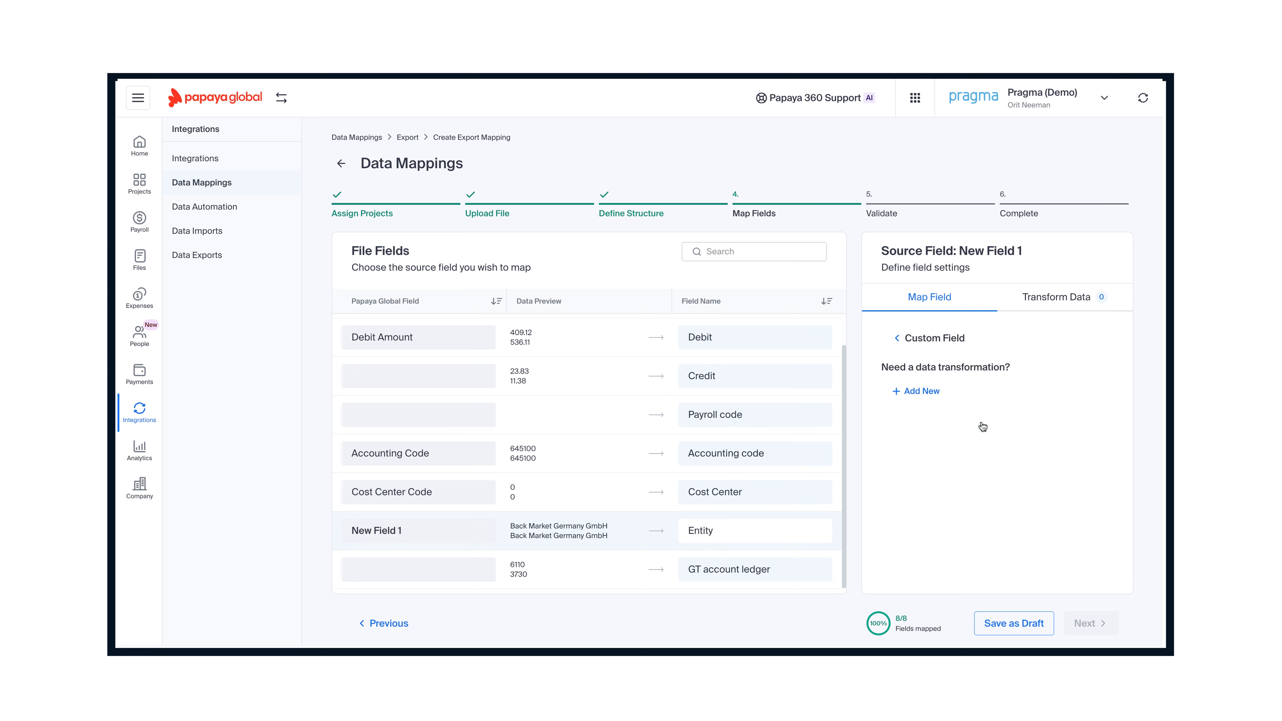
pyautogui.click(928, 390)
pyautogui.click(958, 355)
pyautogui.scroll(-2, 948, 464)
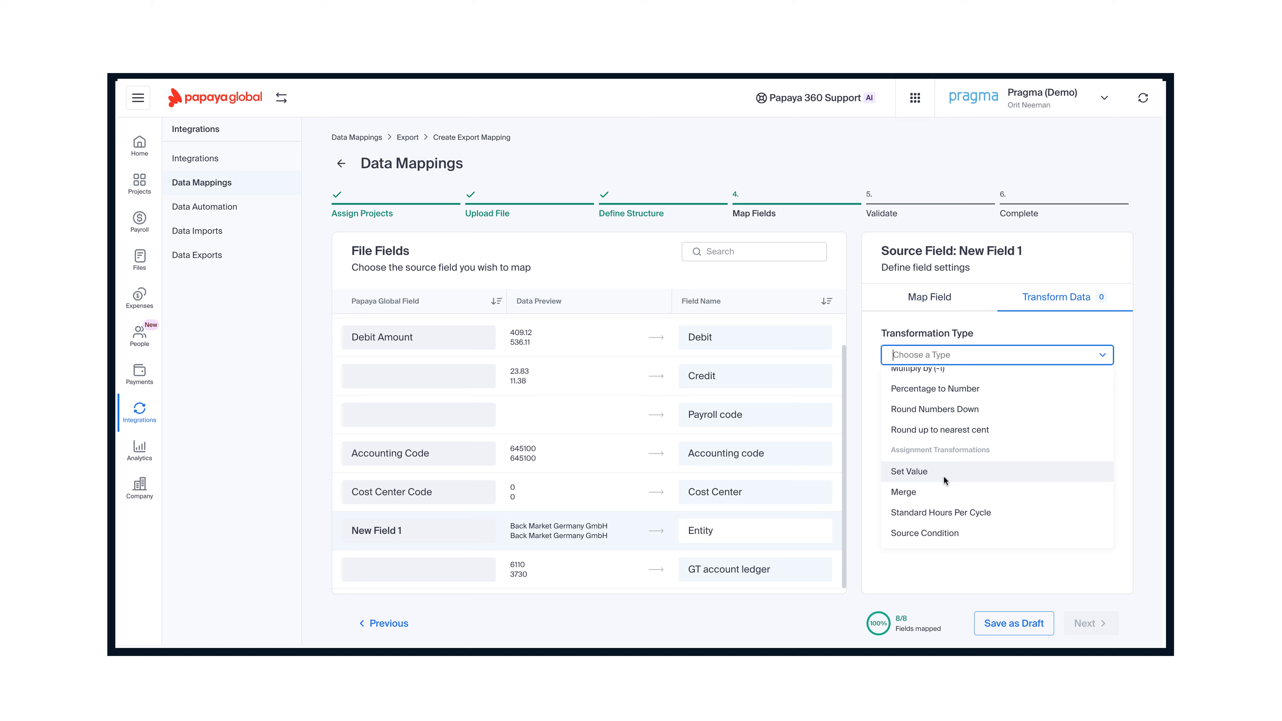
pyautogui.click(944, 476)
pyautogui.click(953, 448)
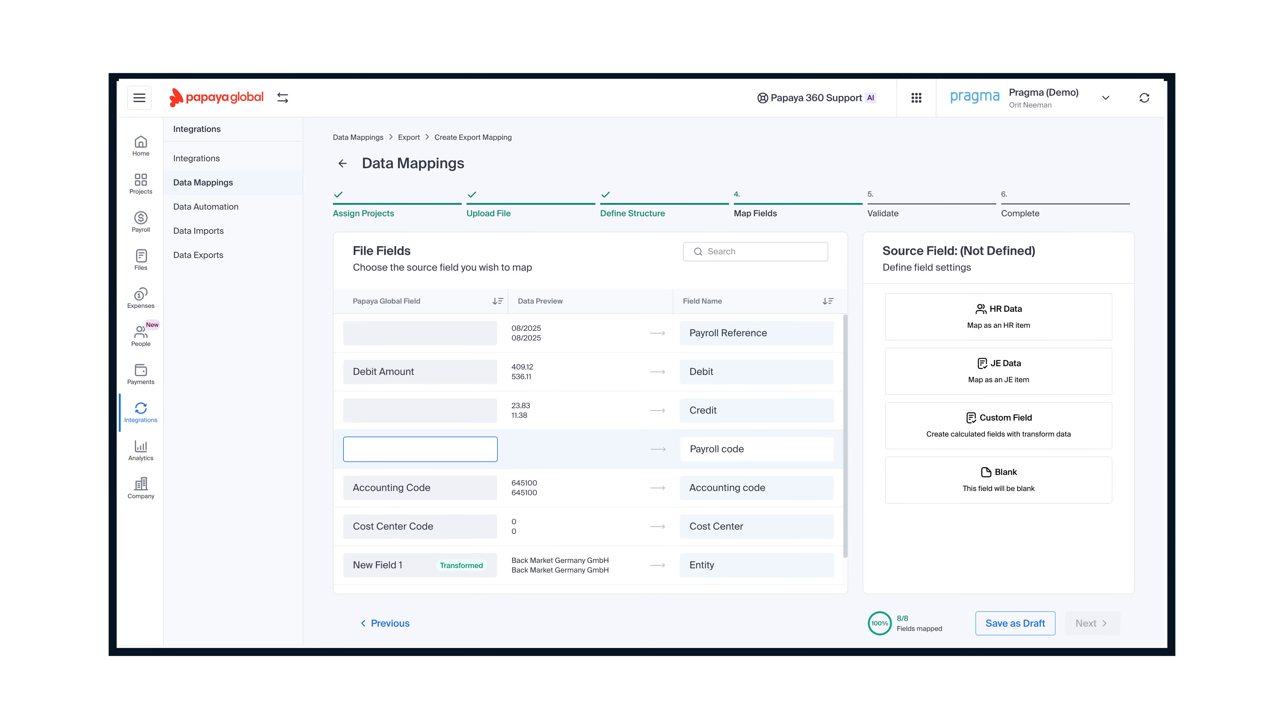
# Map the Payroll code, Credit and Payroll Reference fields as blank, and advance past validation to the mapping's completion stage.
pyautogui.click(956, 466)
pyautogui.click(706, 411)
pyautogui.click(951, 476)
pyautogui.click(736, 331)
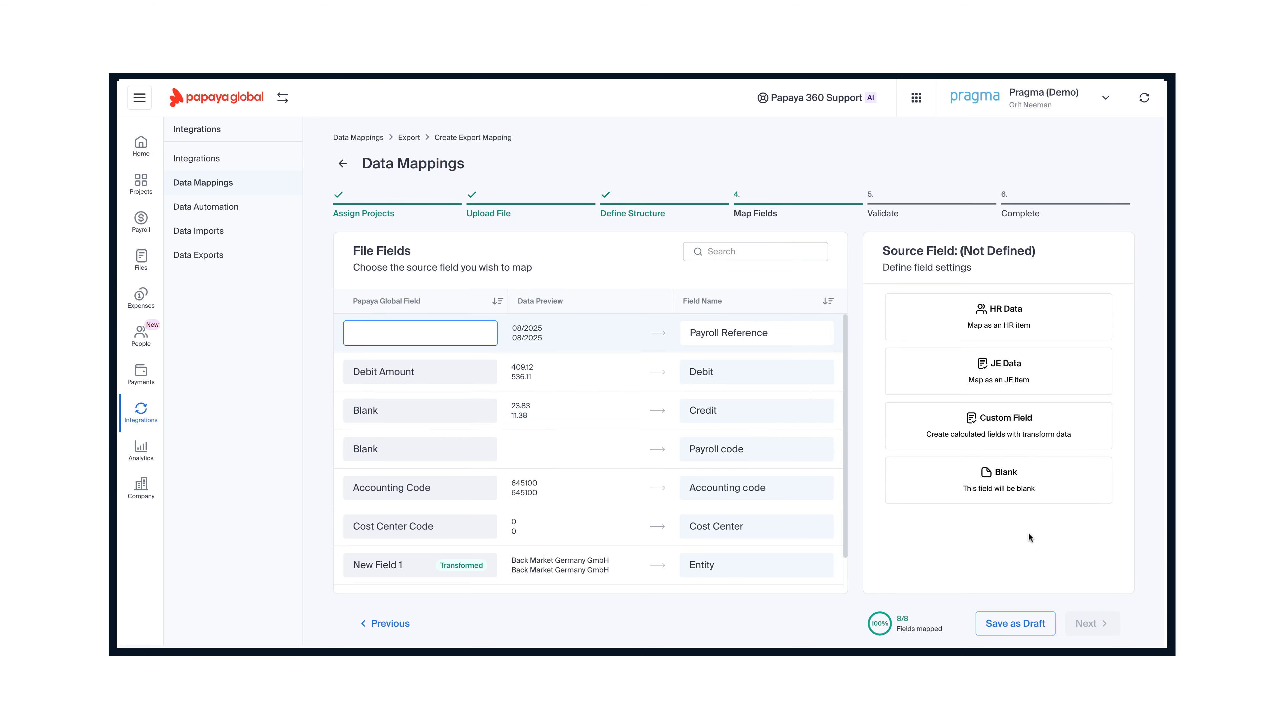
pyautogui.click(1027, 492)
pyautogui.click(1100, 618)
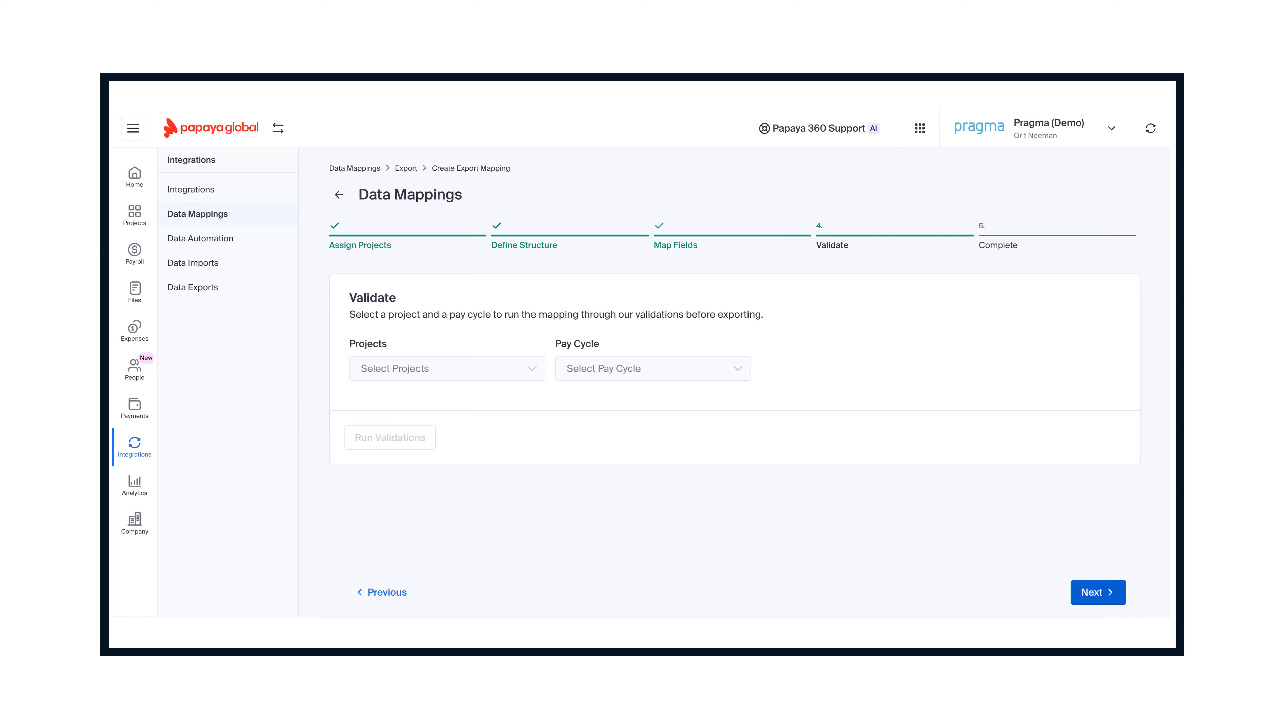
pyautogui.click(1098, 592)
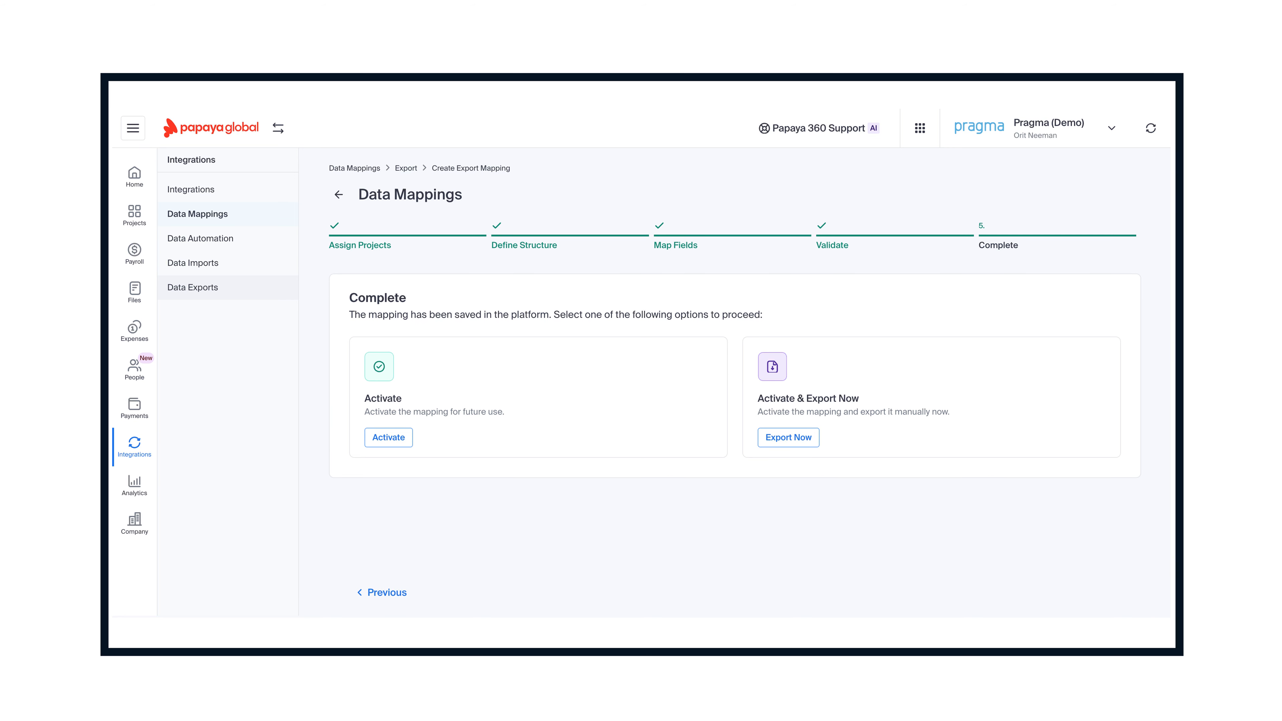
# Open the data exports list and look through the past exports and their statuses.
pyautogui.click(274, 286)
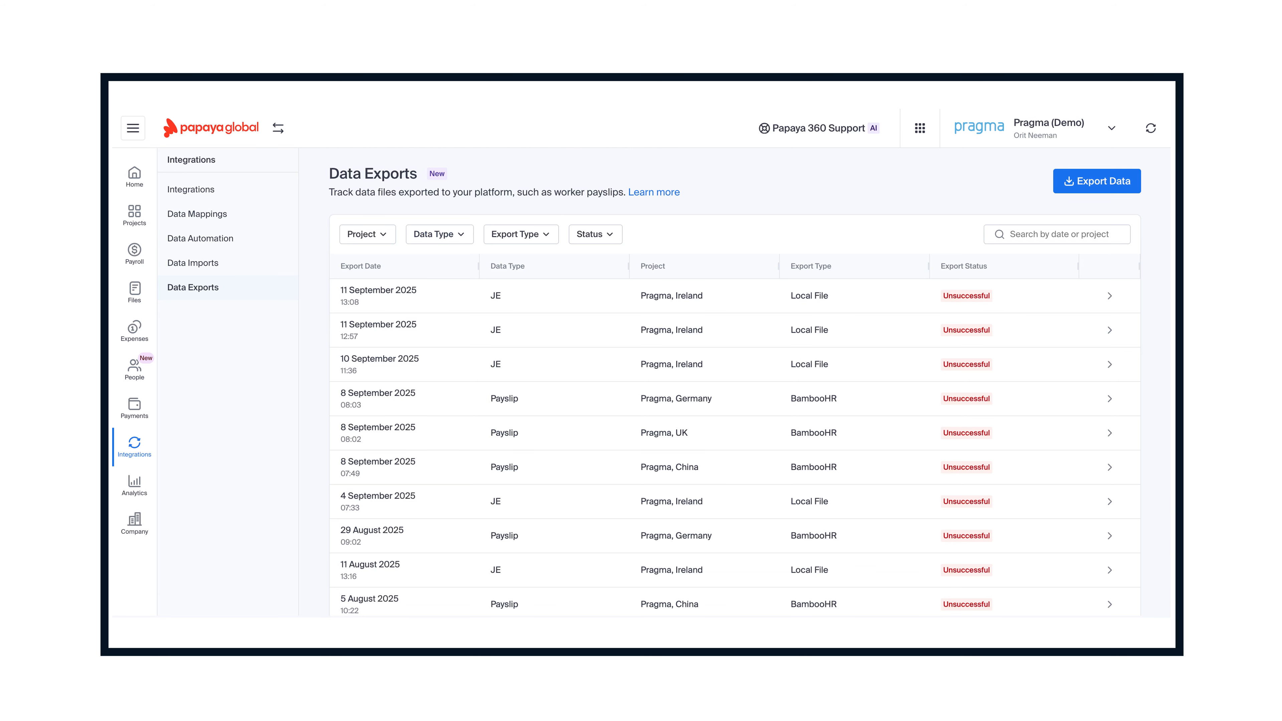
pyautogui.scroll(-2, 749, 384)
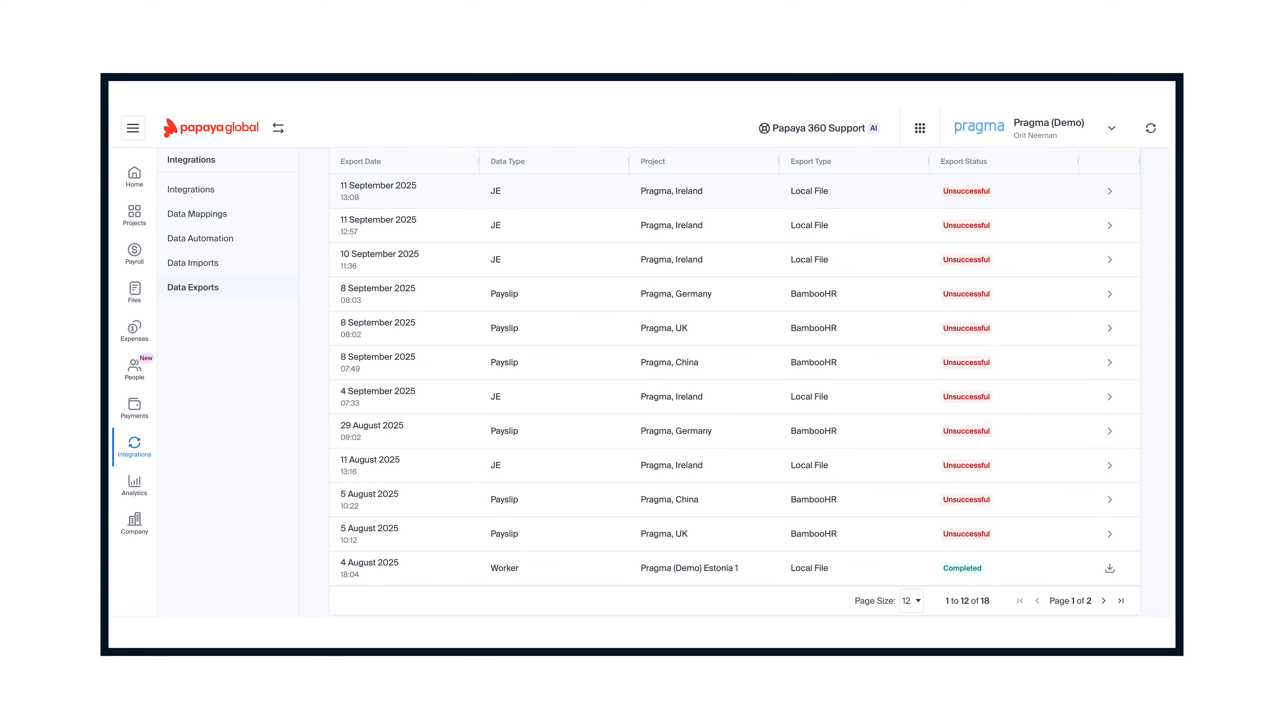
pyautogui.scroll(2, 749, 384)
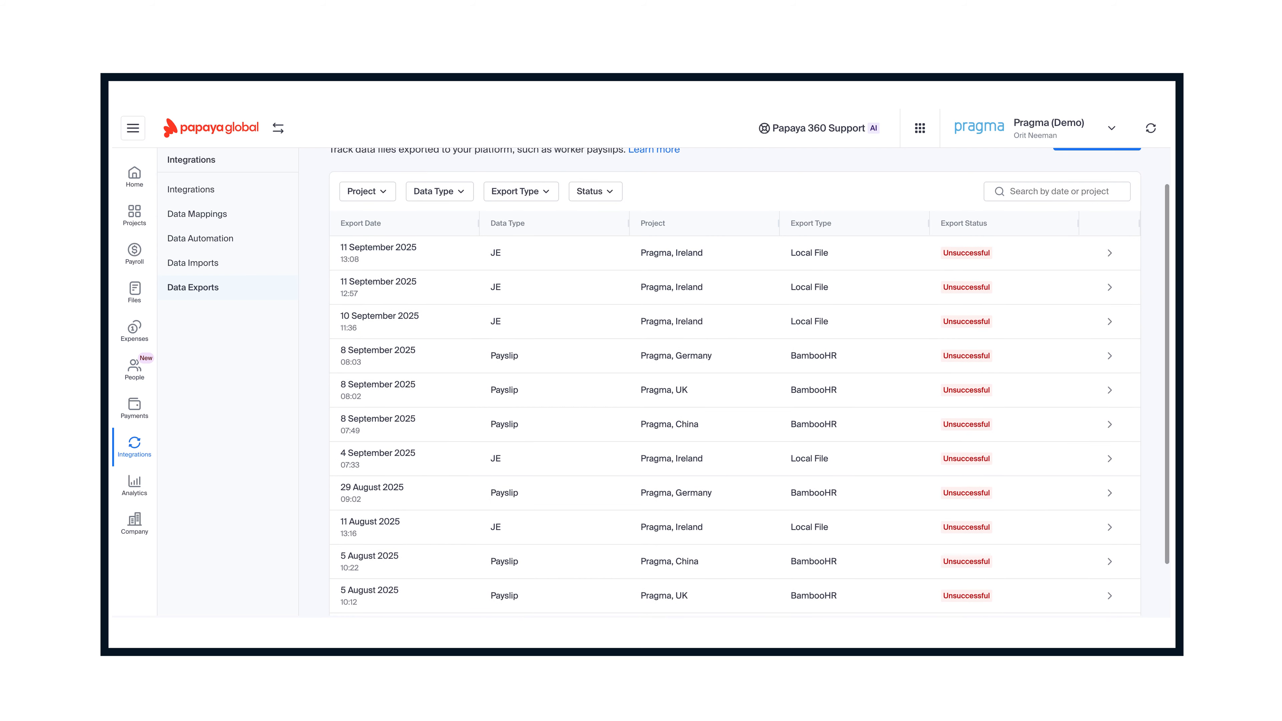
pyautogui.scroll(-2, 965, 369)
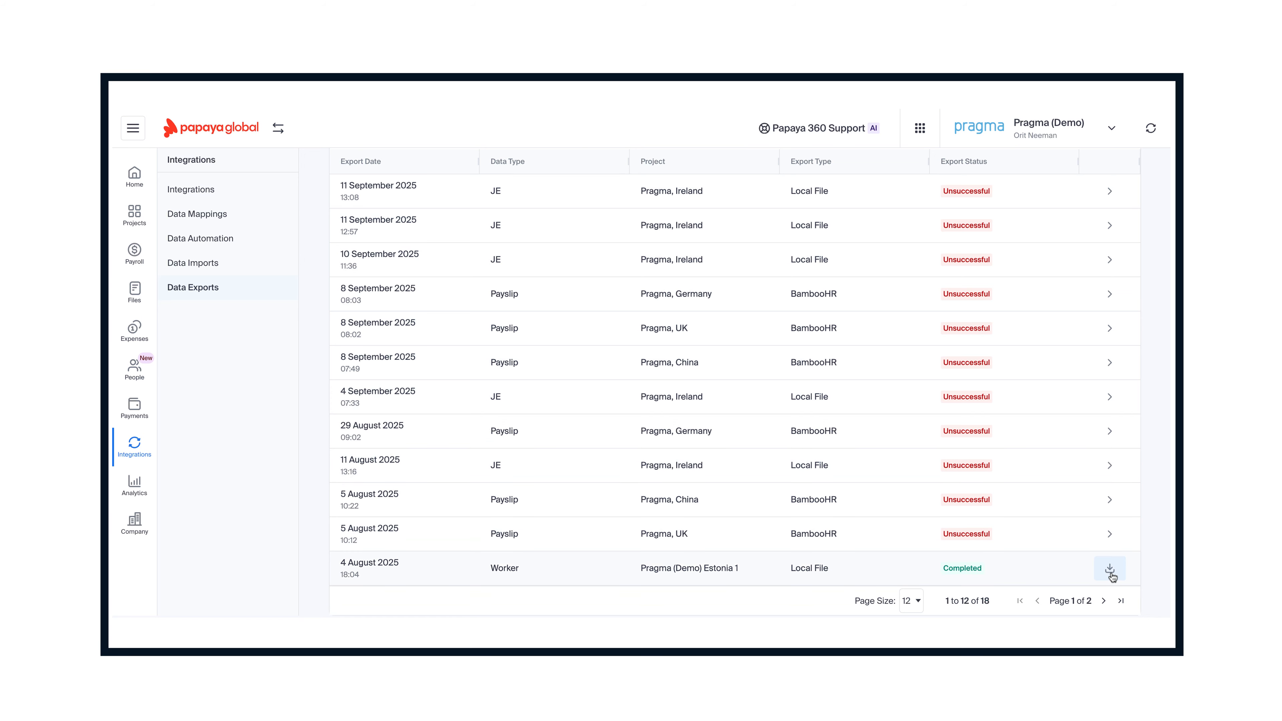
pyautogui.scroll(2, 942, 474)
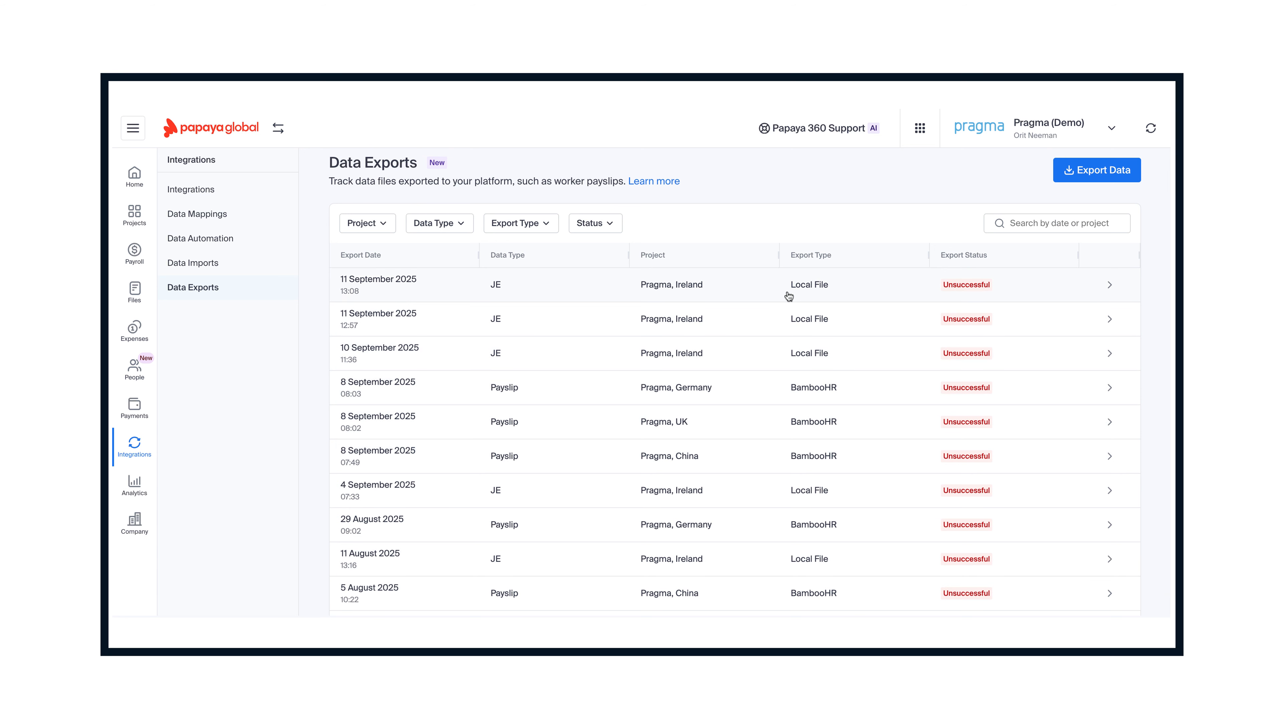
# Open the first listed JE export for Pragma, Ireland and examine its error log.
pyautogui.click(789, 296)
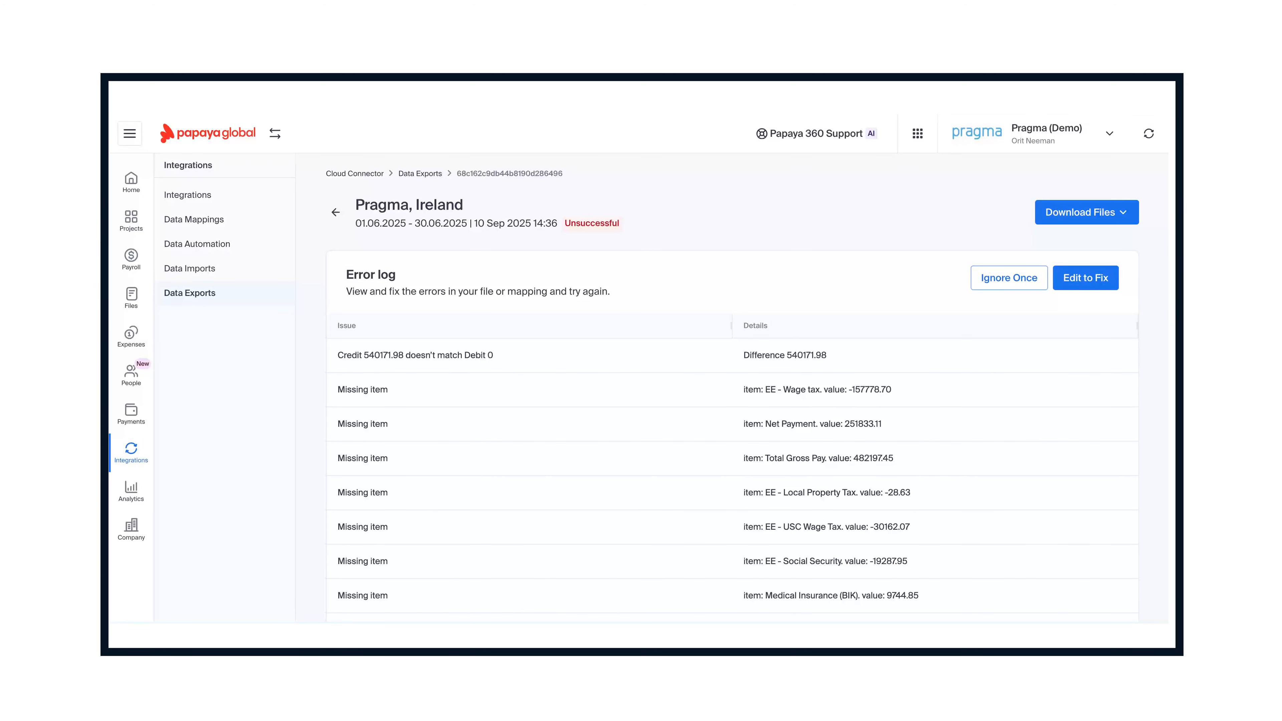
pyautogui.scroll(-2, 879, 211)
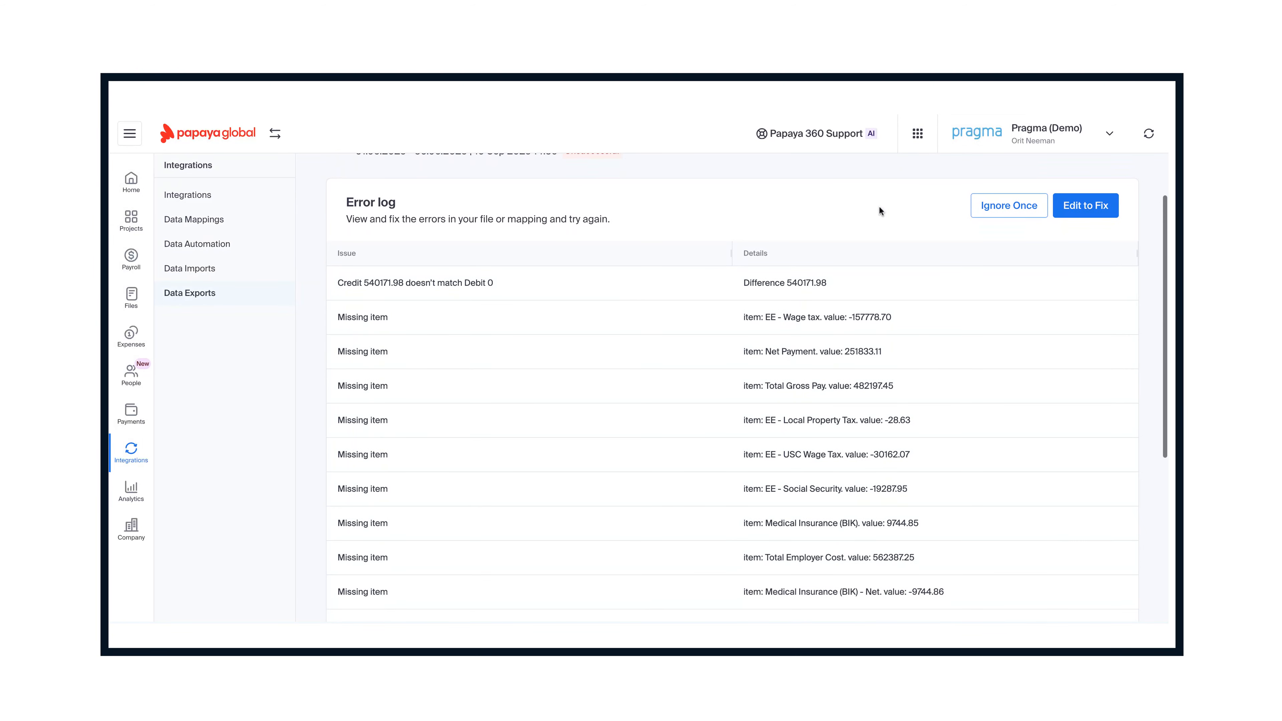
# Read through the missing item and missing cost center entries in the export's error log.
pyautogui.scroll(-1, 879, 211)
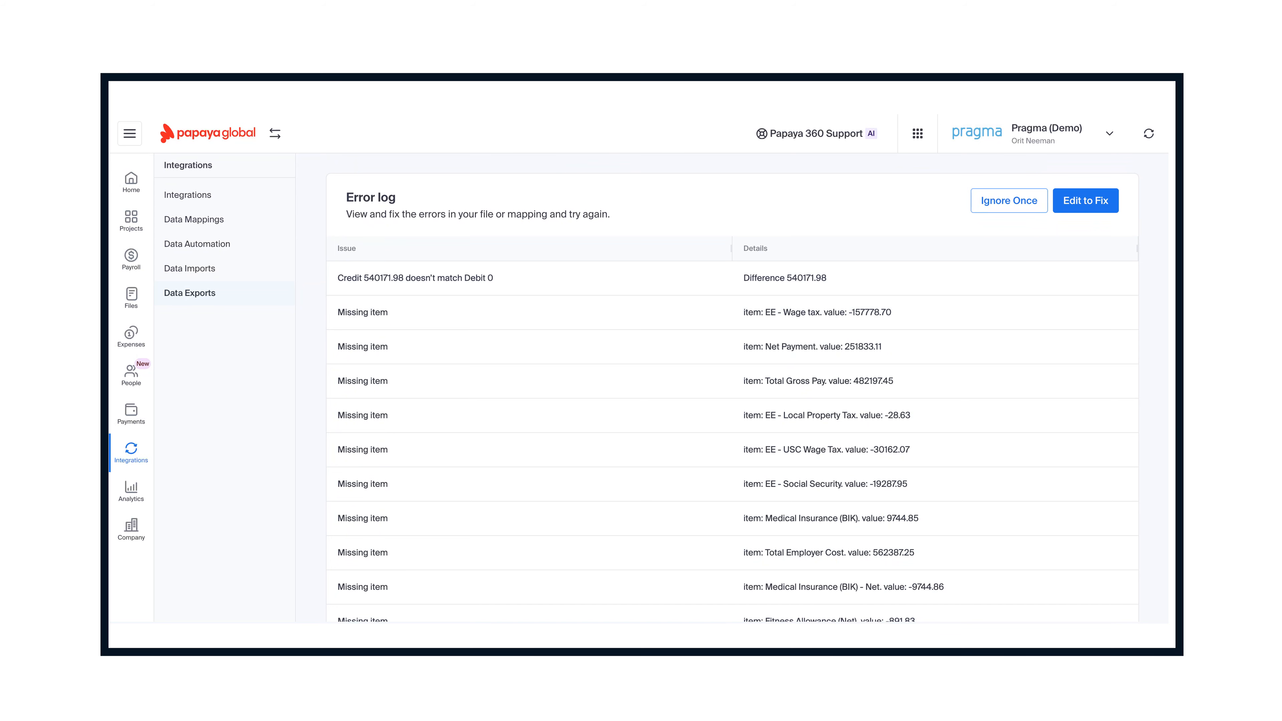
pyautogui.scroll(-3, 747, 397)
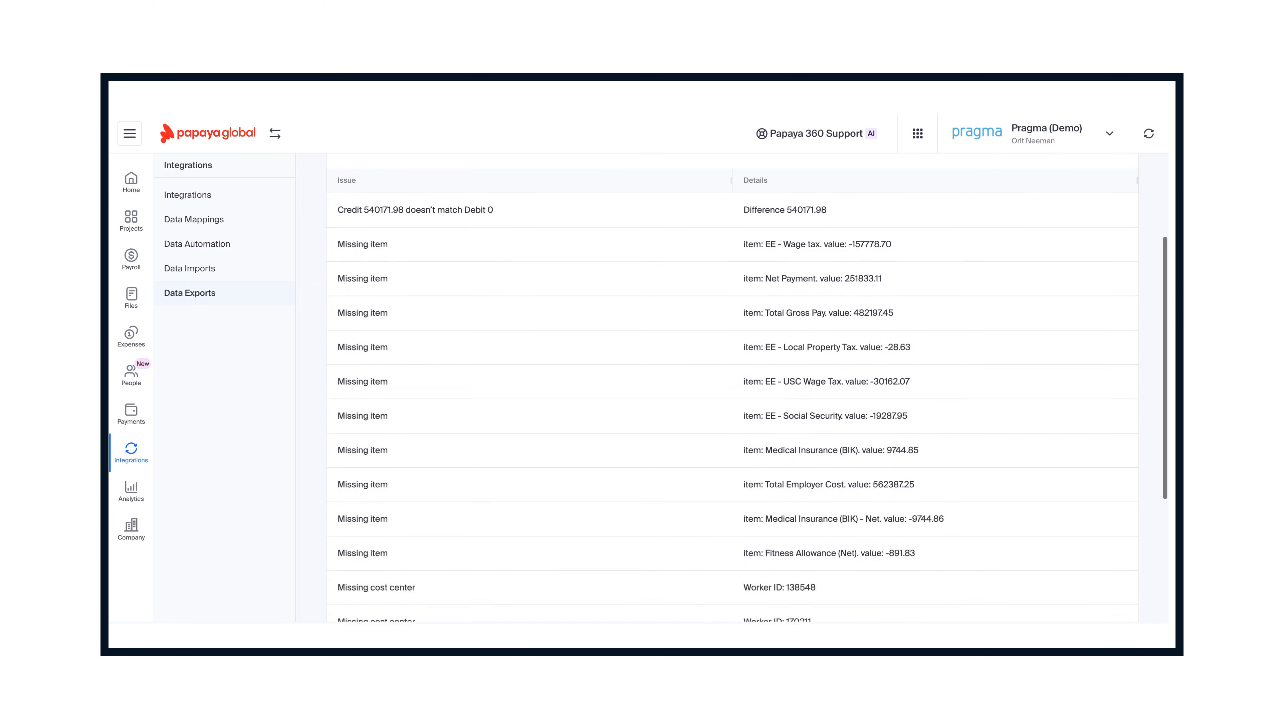
pyautogui.scroll(2, 731, 389)
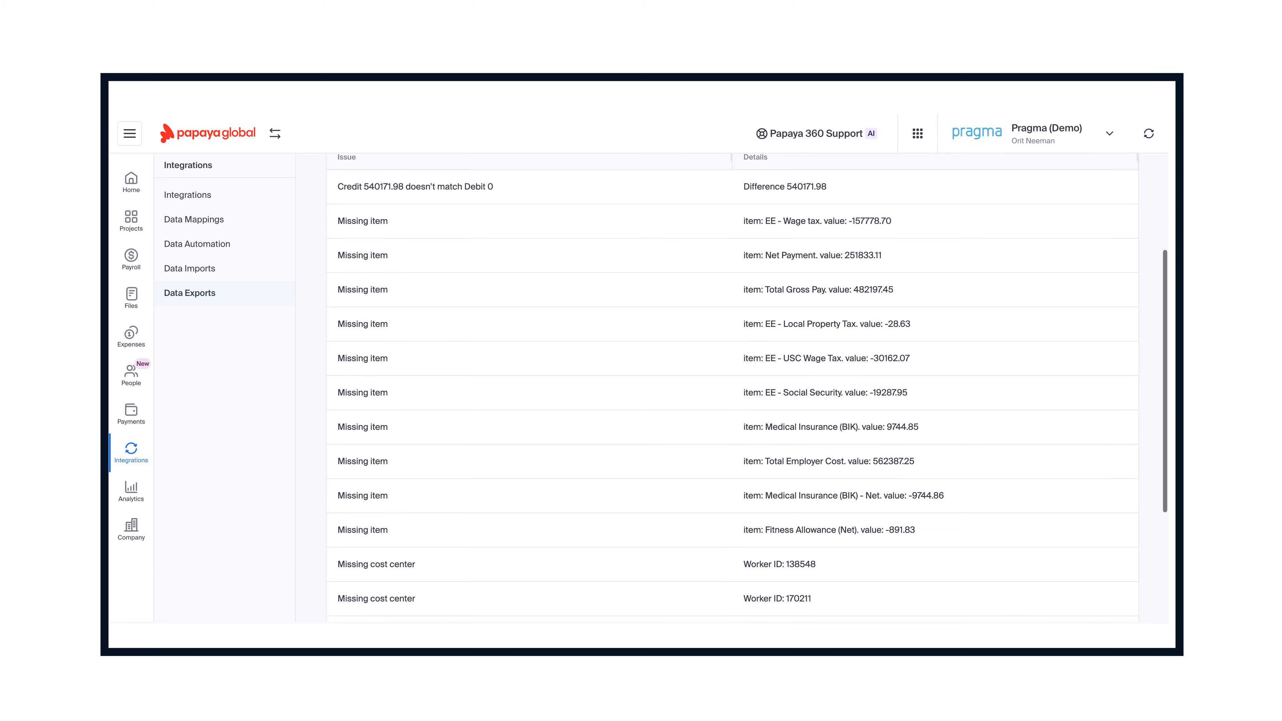
pyautogui.scroll(1, 732, 389)
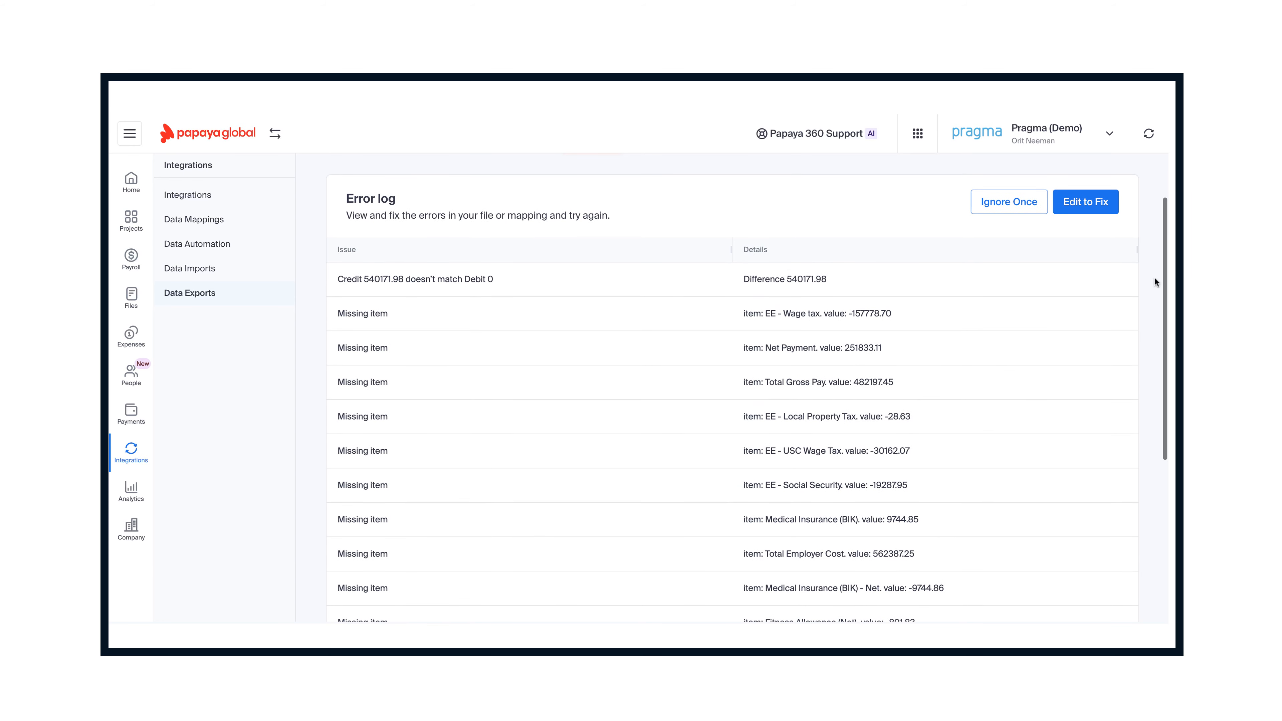
# Open the Journal Entry attributes for fixing, inspect the editable attributes of EE - Local Property Tax, and return to the export's error log.
pyautogui.click(1088, 207)
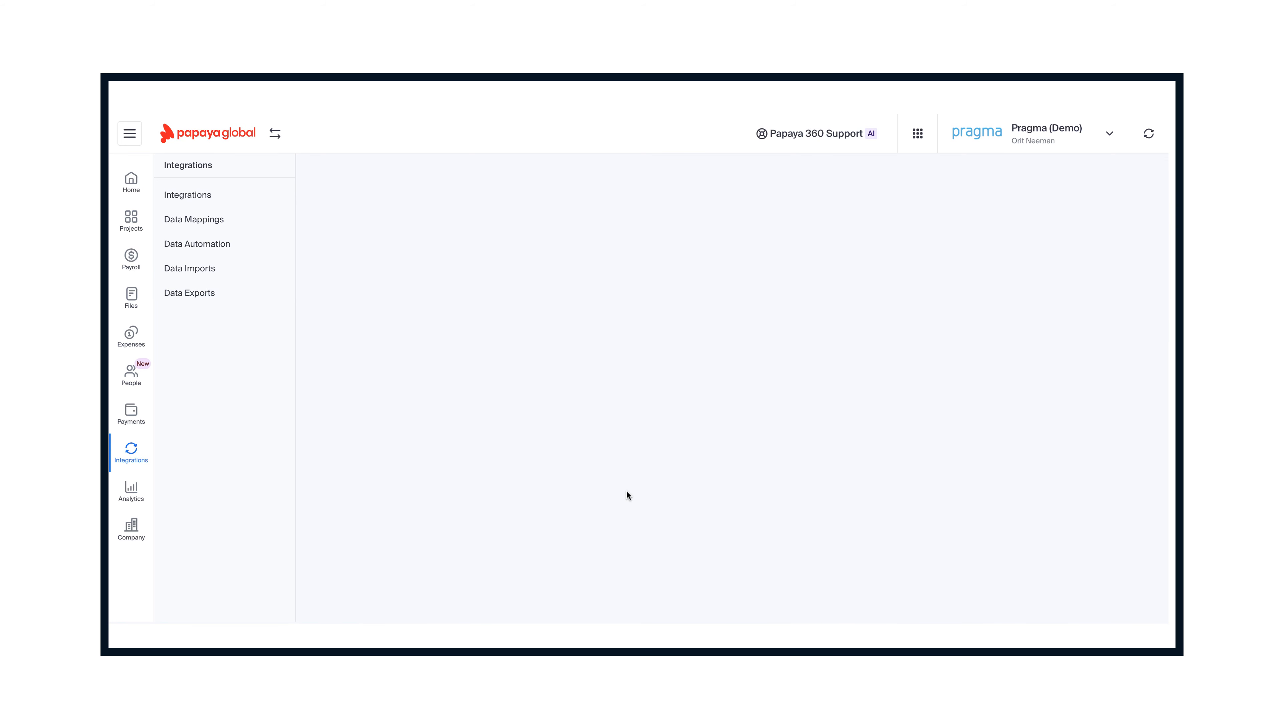
pyautogui.scroll(-20, 731, 466)
pyautogui.scroll(-10, 551, 448)
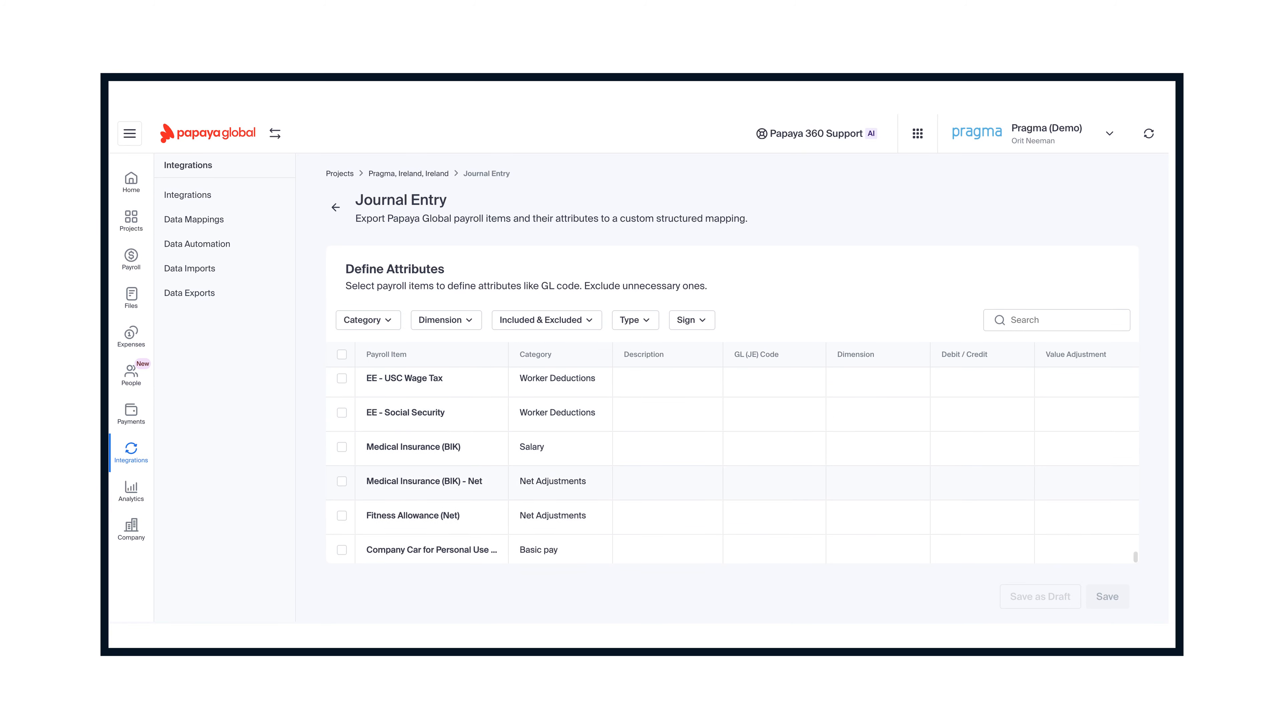
pyautogui.click(551, 448)
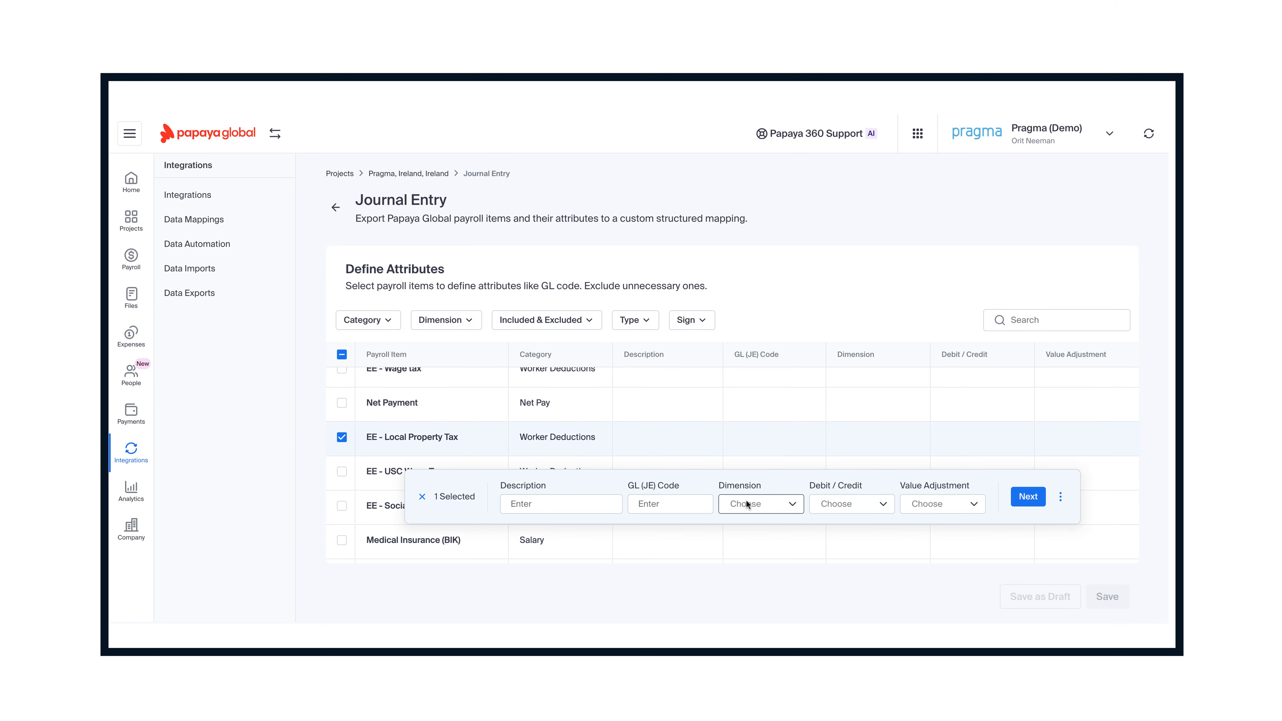
pyautogui.click(336, 207)
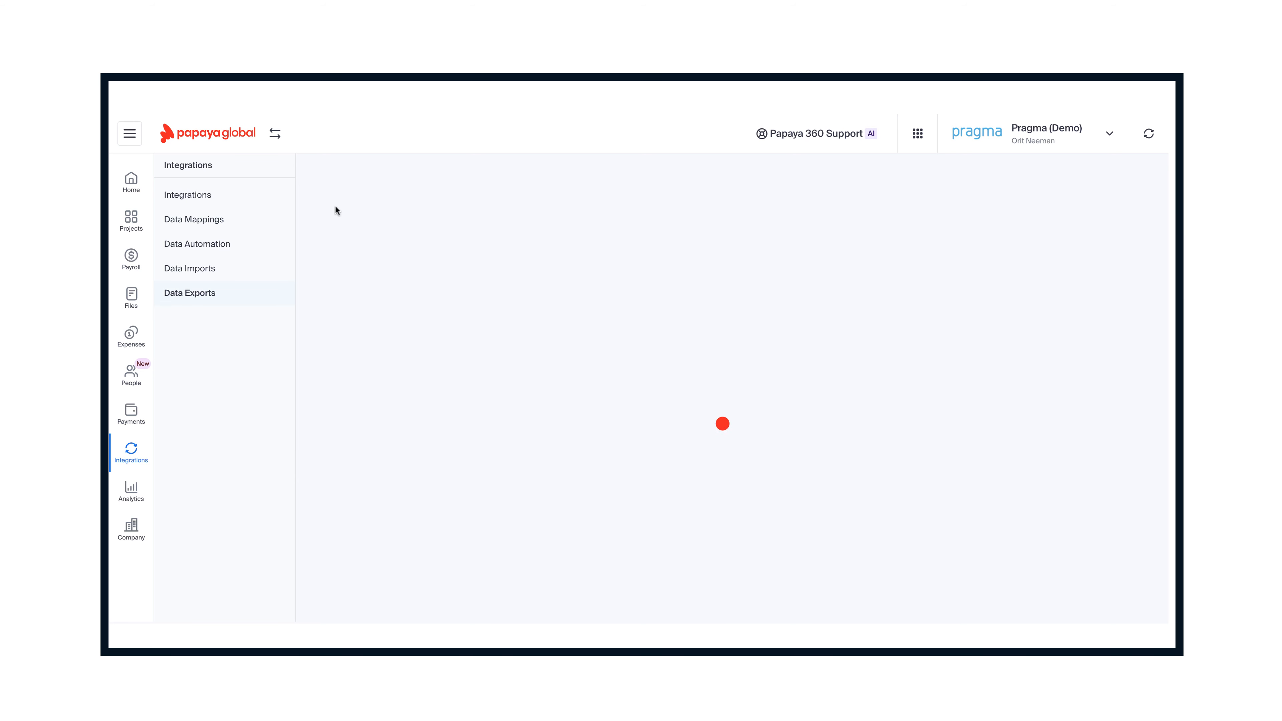
# Go back to the data exports list and start a new data export of the Journal Entry type.
pyautogui.scroll(-8, 705, 485)
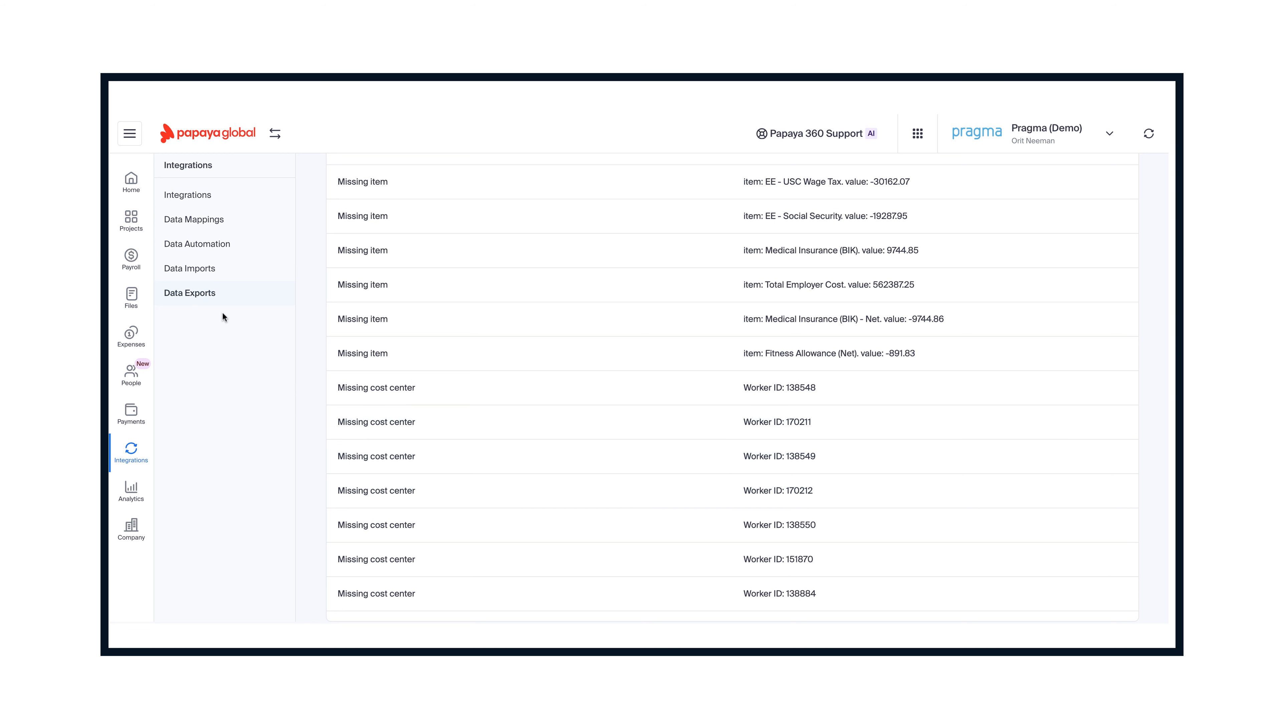
pyautogui.click(222, 297)
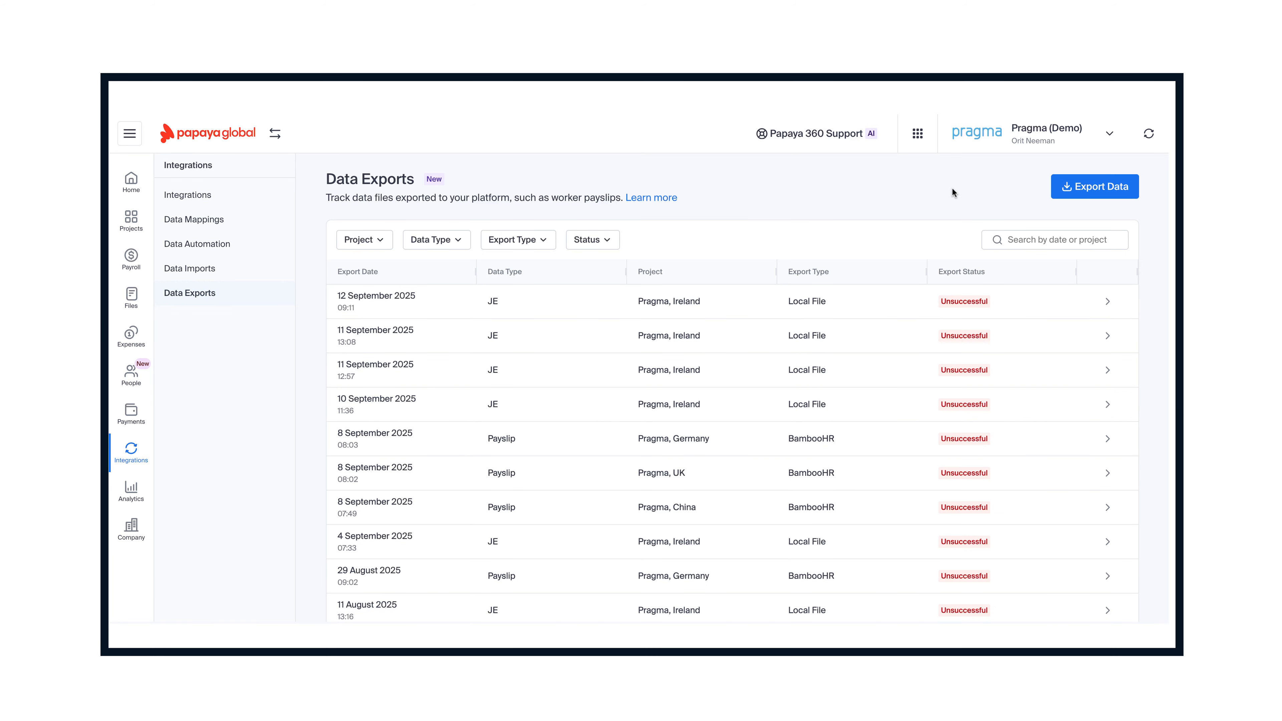
pyautogui.click(1097, 187)
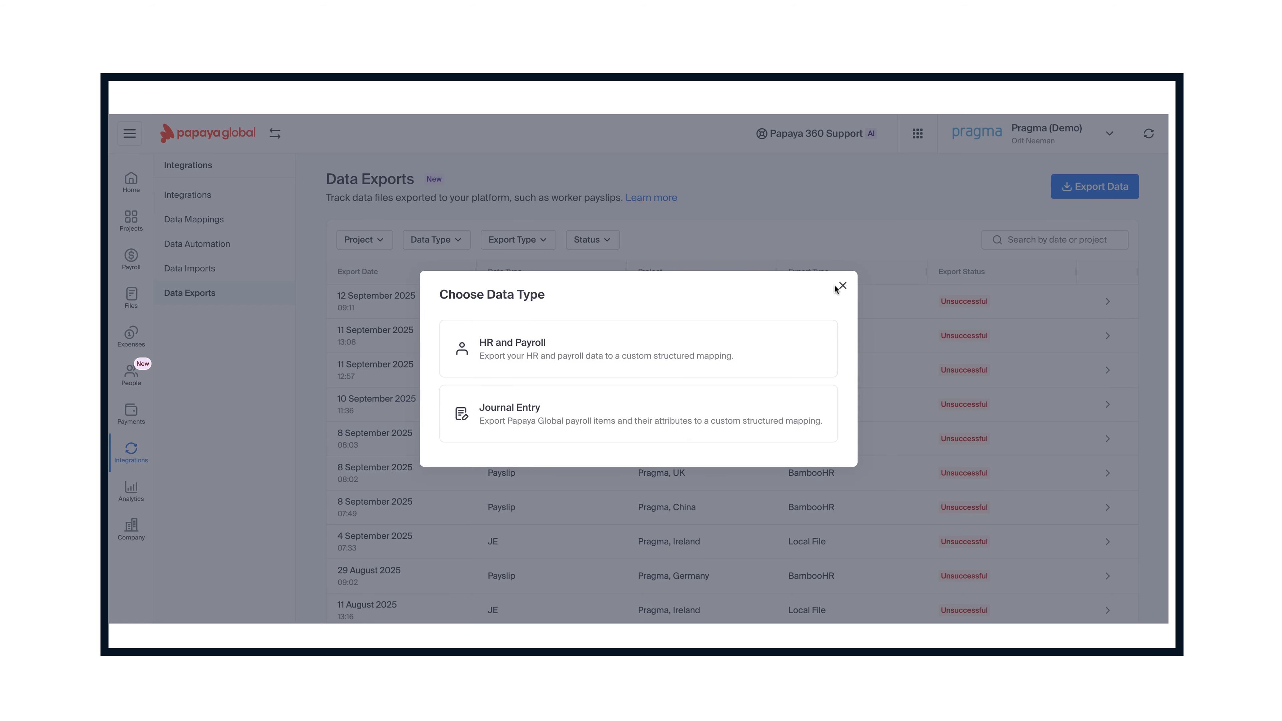
pyautogui.click(613, 425)
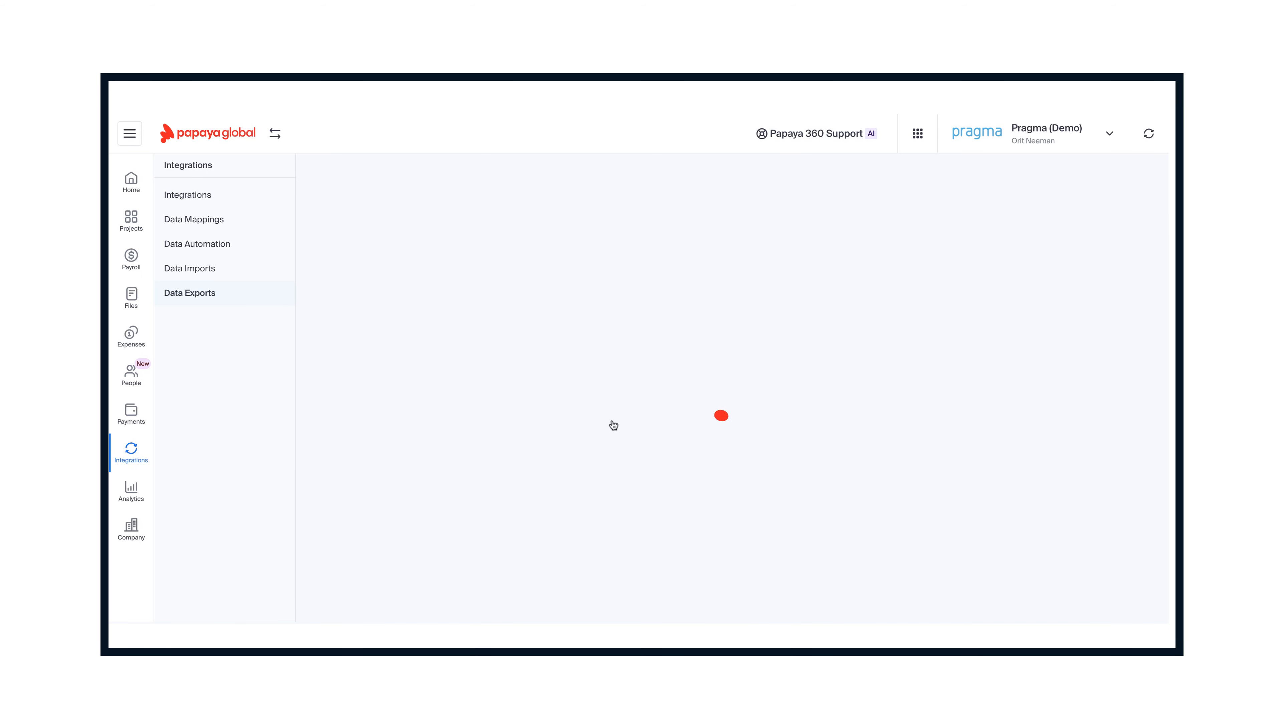
# Choose the Pragma JE export mapping, name the file Pragma, and select the Pragma, Ireland project.
pyautogui.click(464, 325)
pyautogui.click(402, 374)
pyautogui.write('Pragma')
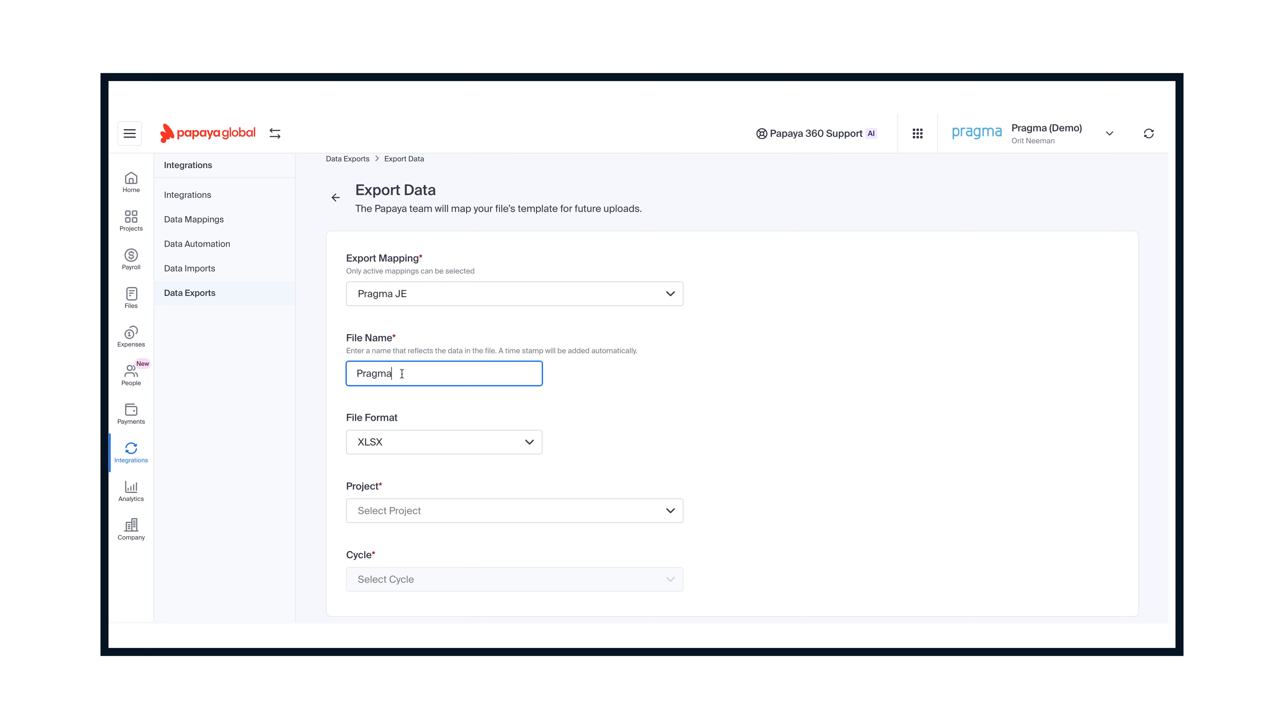
pyautogui.click(493, 512)
pyautogui.click(466, 548)
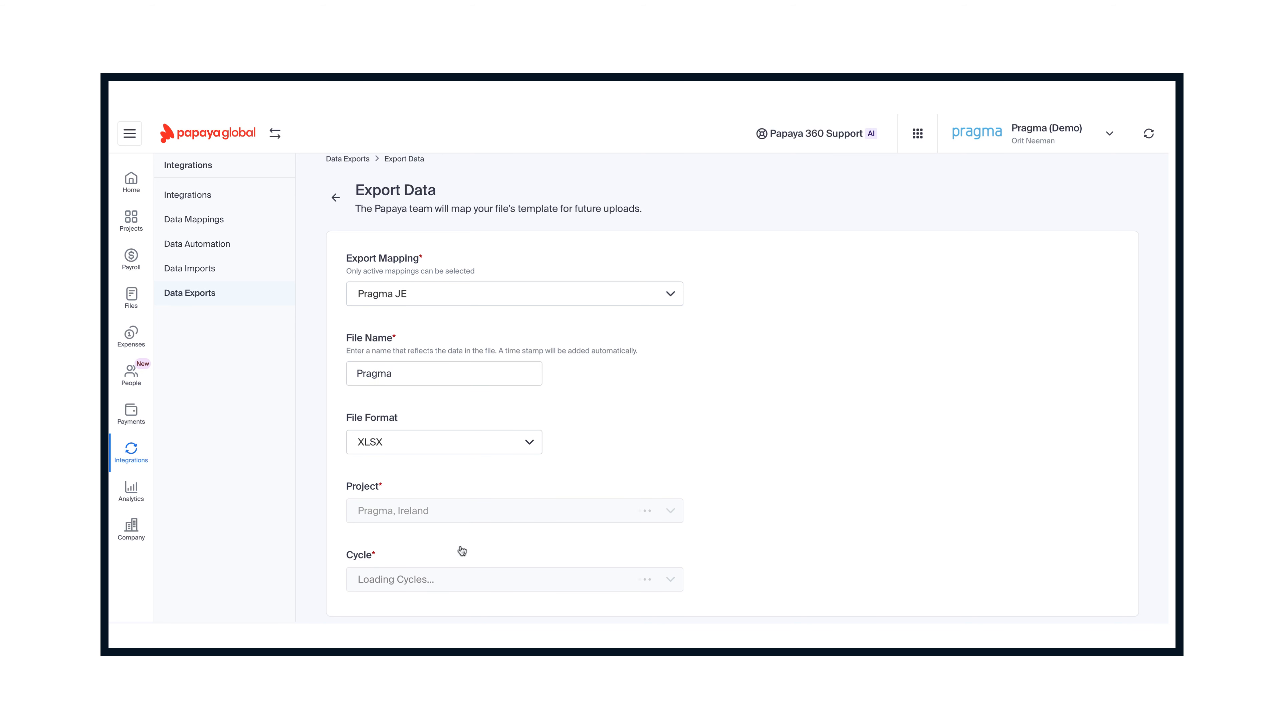
# Select the 01.05.2025 - 31.05.2025 cycle and run the export.
pyautogui.scroll(-1, 668, 442)
pyautogui.click(574, 543)
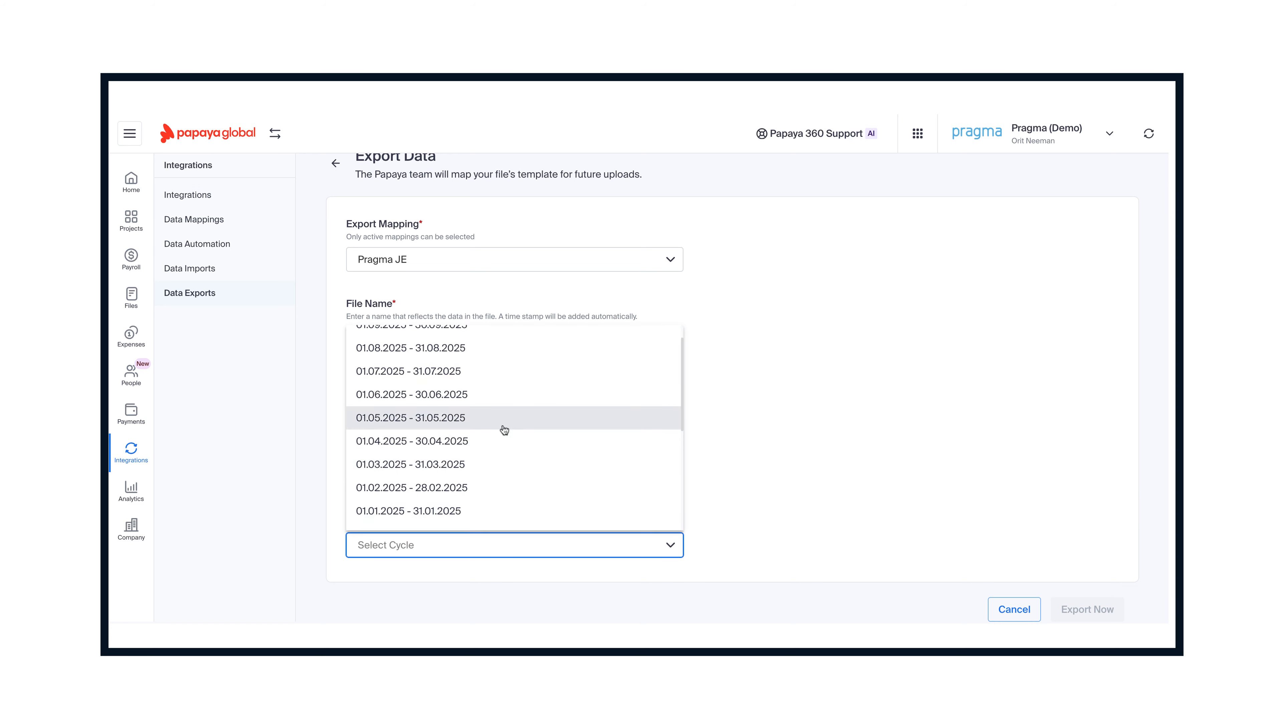
pyautogui.click(502, 432)
pyautogui.click(1090, 609)
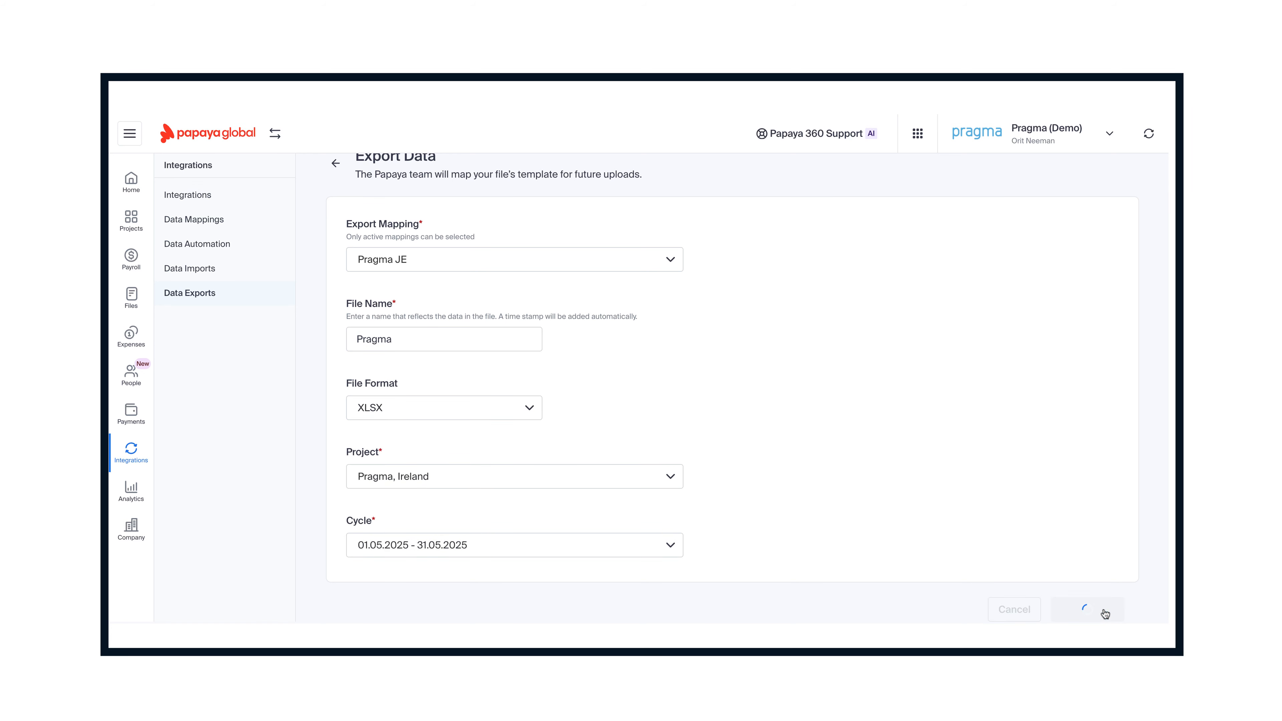